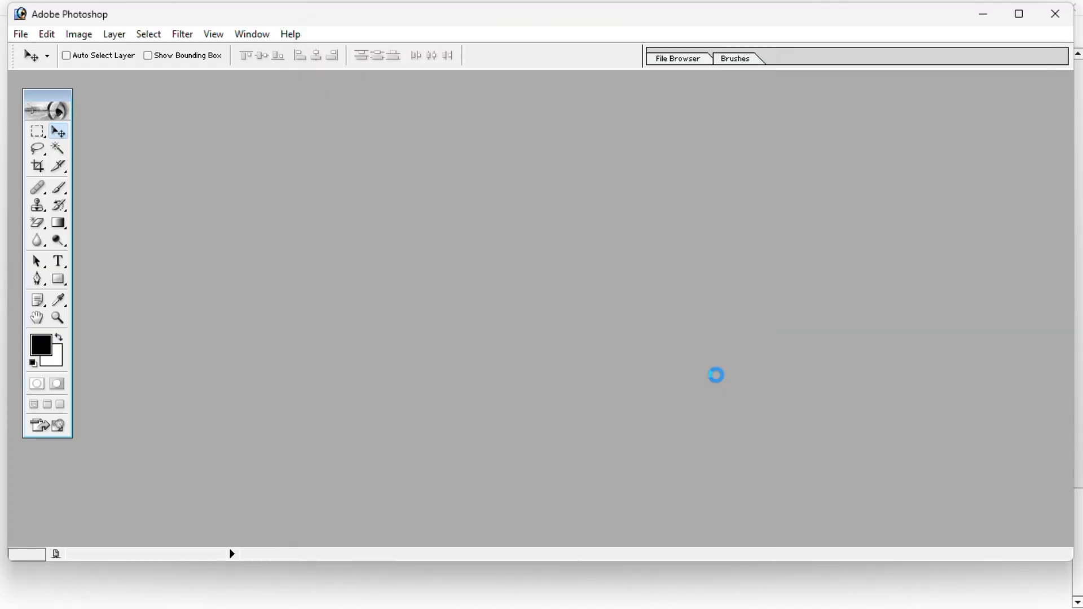
# - Show the Layers palette and place it beside the YS.jpeg photo window
pyautogui.moveTo(198, 89); pyautogui.dragTo(313, 101)
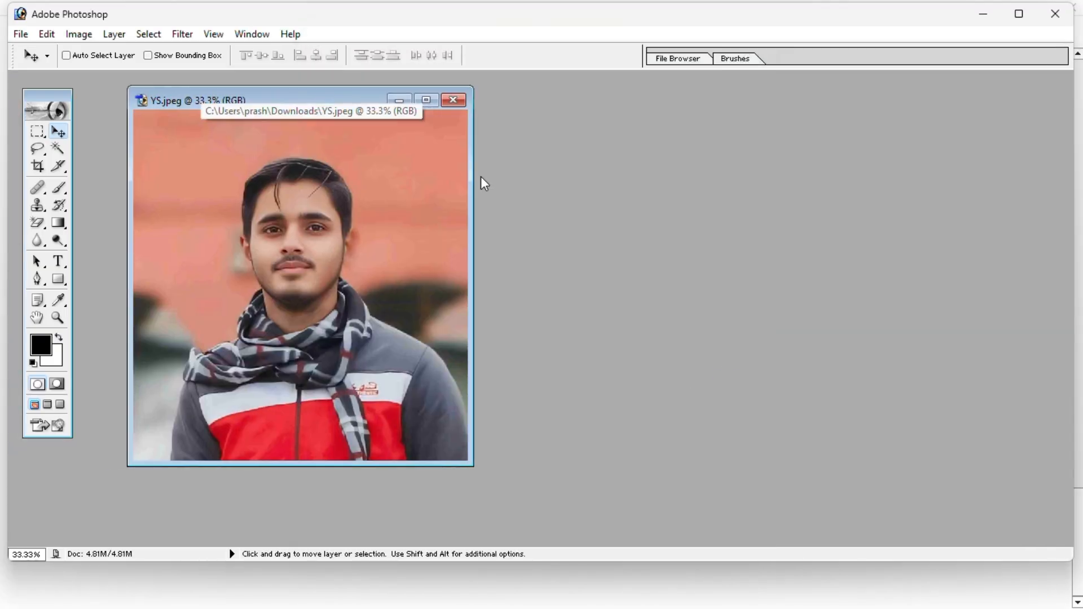
pyautogui.click(251, 33)
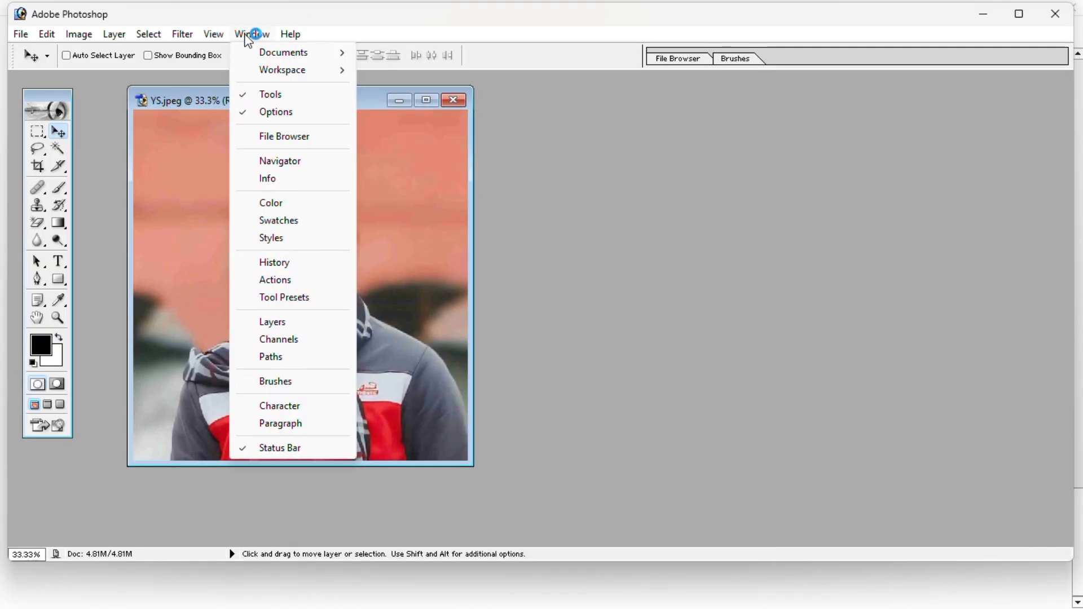
pyautogui.click(285, 317)
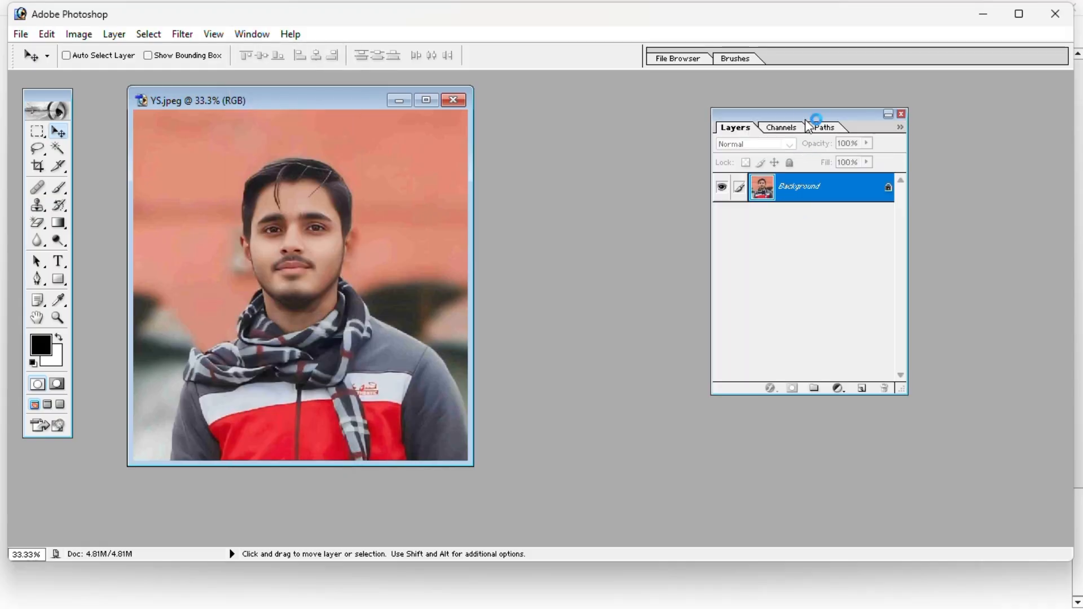
pyautogui.moveTo(797, 114); pyautogui.dragTo(949, 100)
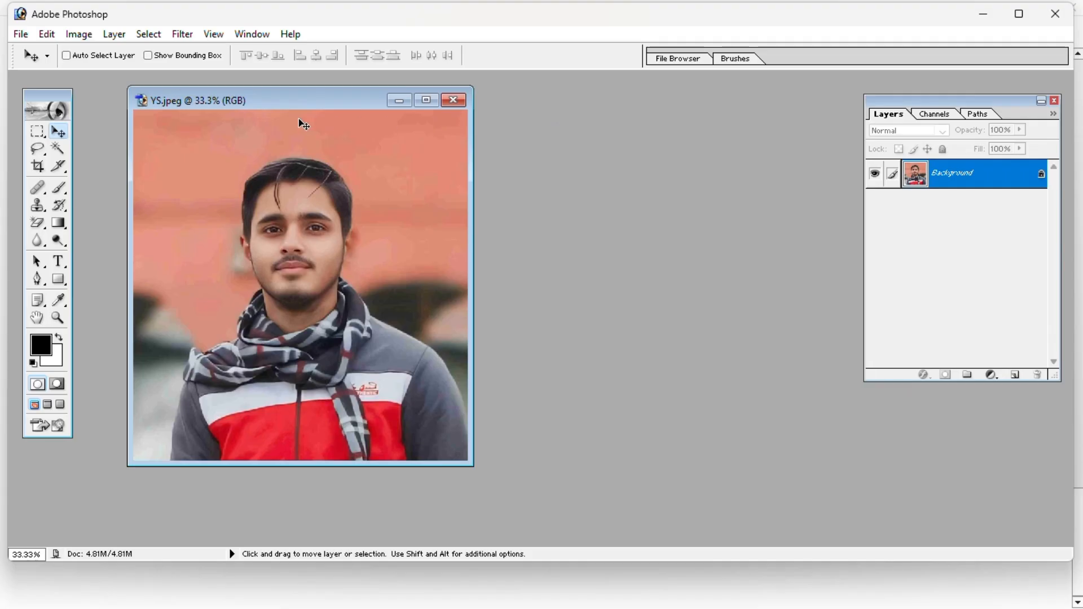
pyautogui.moveTo(268, 103); pyautogui.dragTo(256, 99)
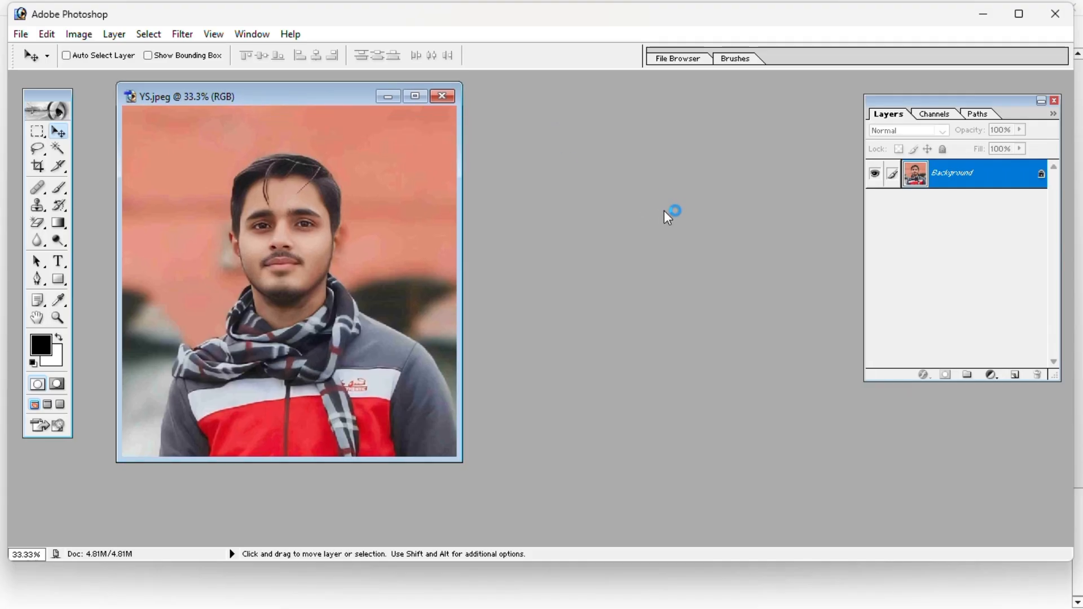
# - Create a new A4 document, 210 × 297 mm at 300 pixels/inch, in RGB Color mode with white contents
pyautogui.hotkey('ctrl', 'n')
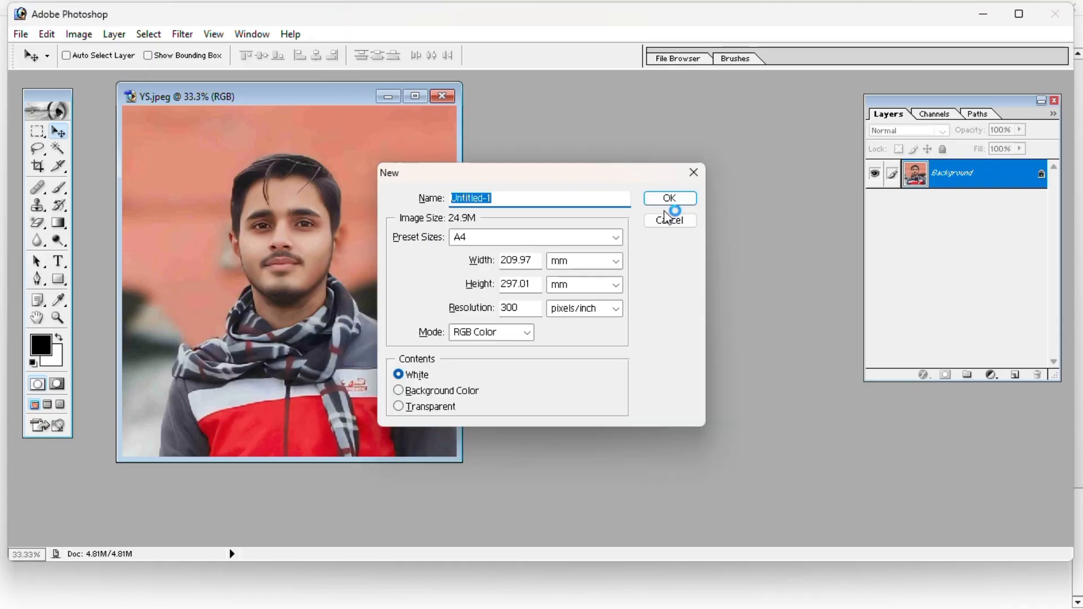
pyautogui.click(501, 243)
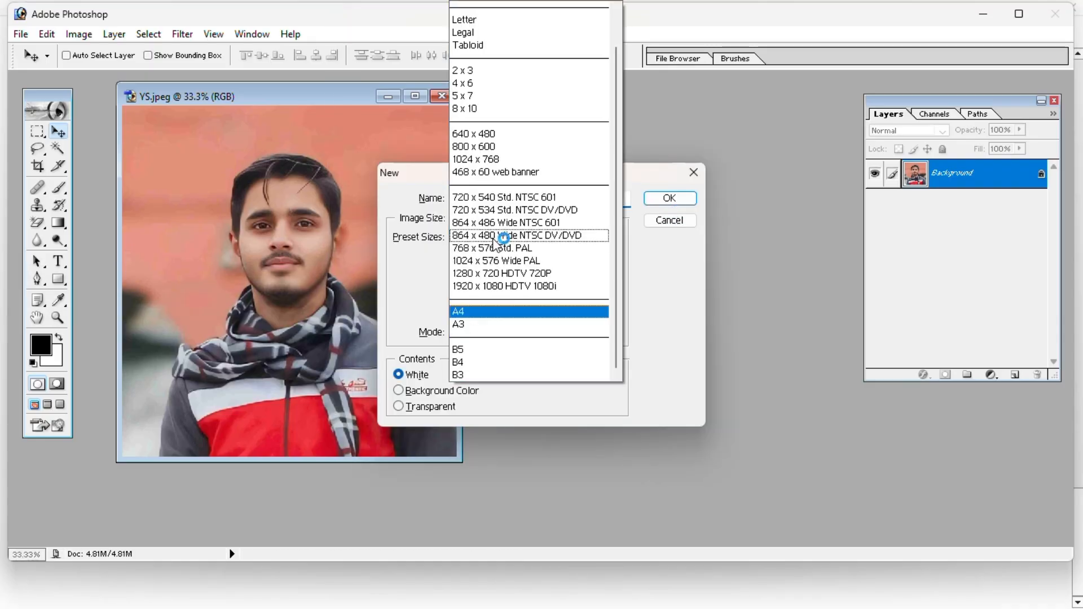
pyautogui.click(477, 313)
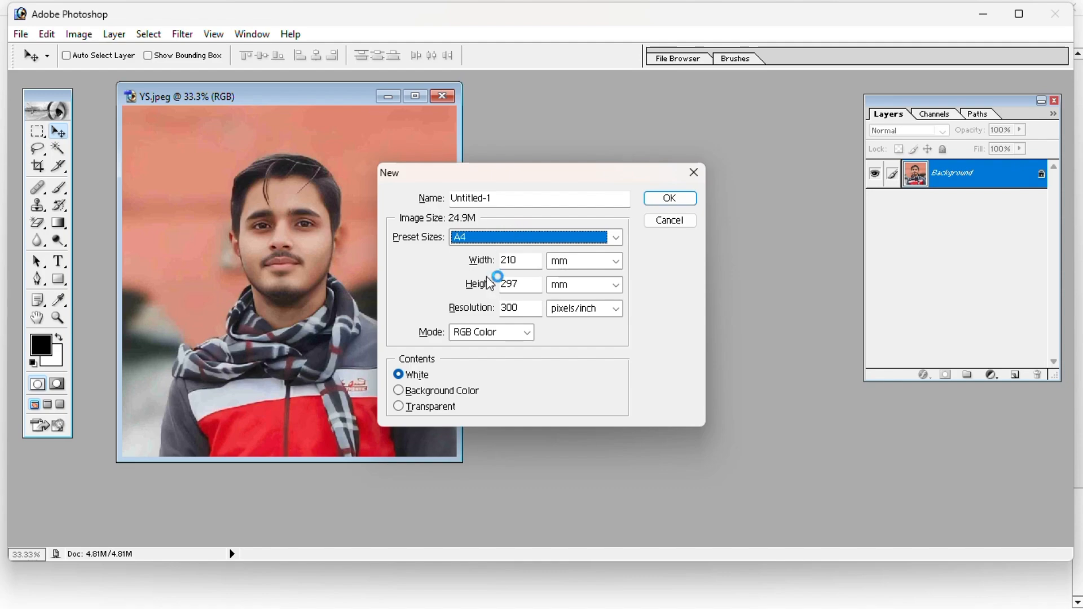
pyautogui.click(505, 331)
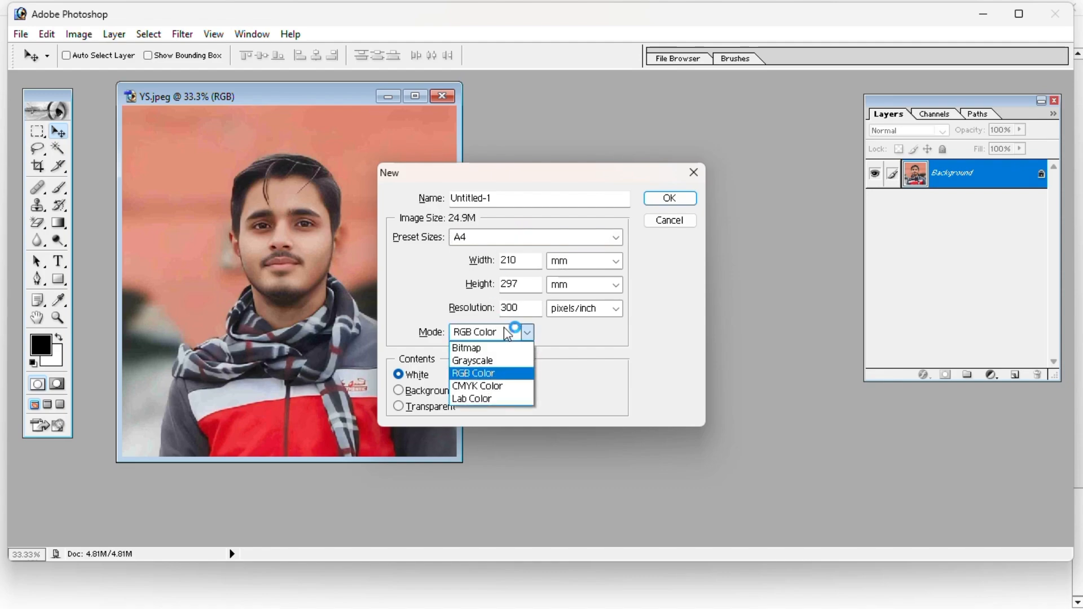
pyautogui.click(486, 371)
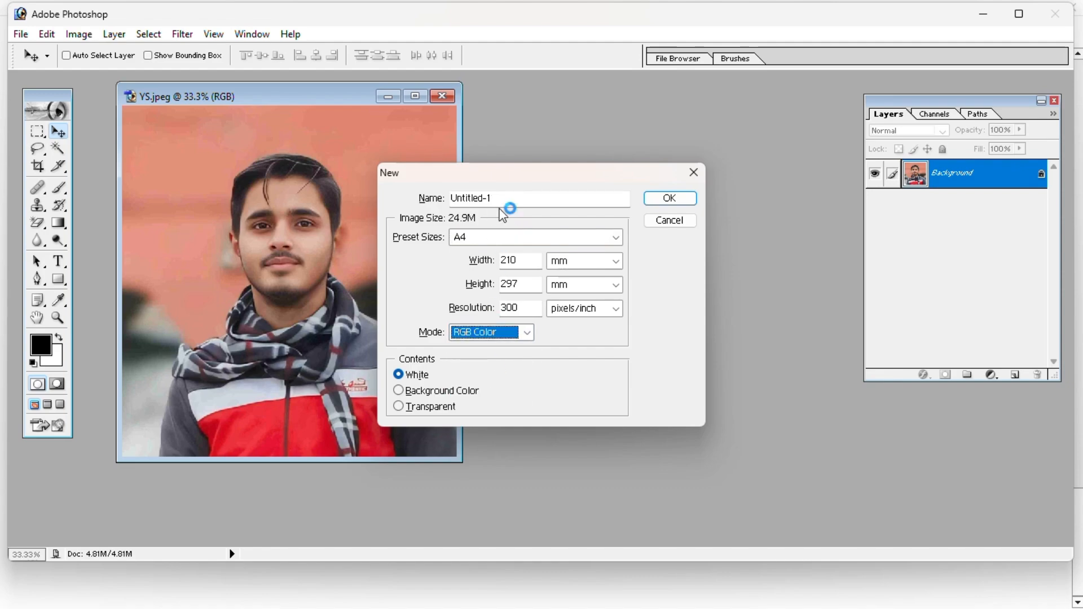
pyautogui.click(479, 237)
pyautogui.click(467, 310)
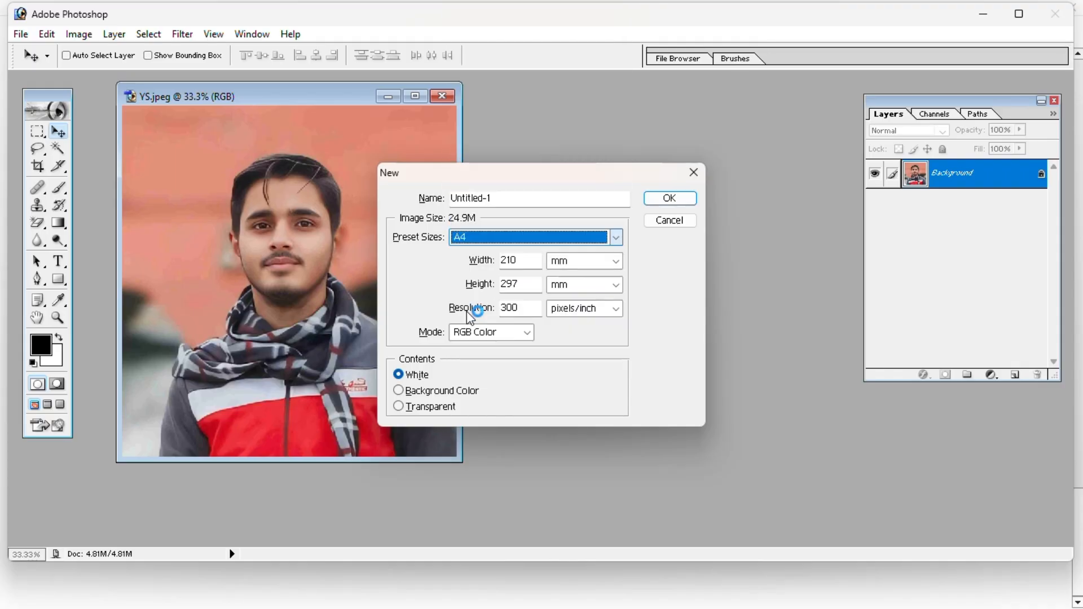
pyautogui.click(506, 331)
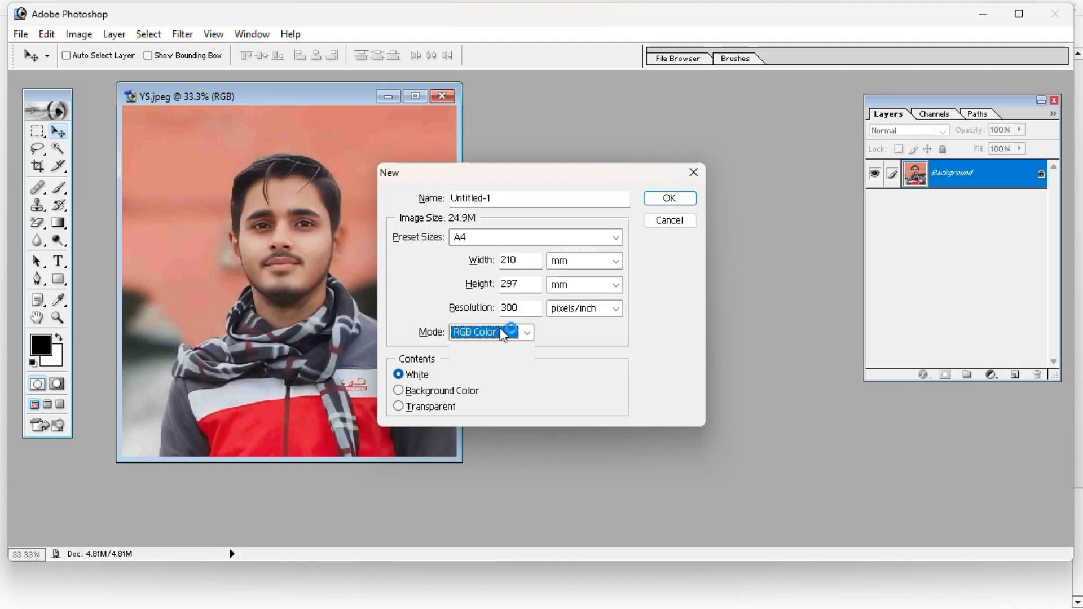
pyautogui.click(476, 372)
pyautogui.click(659, 201)
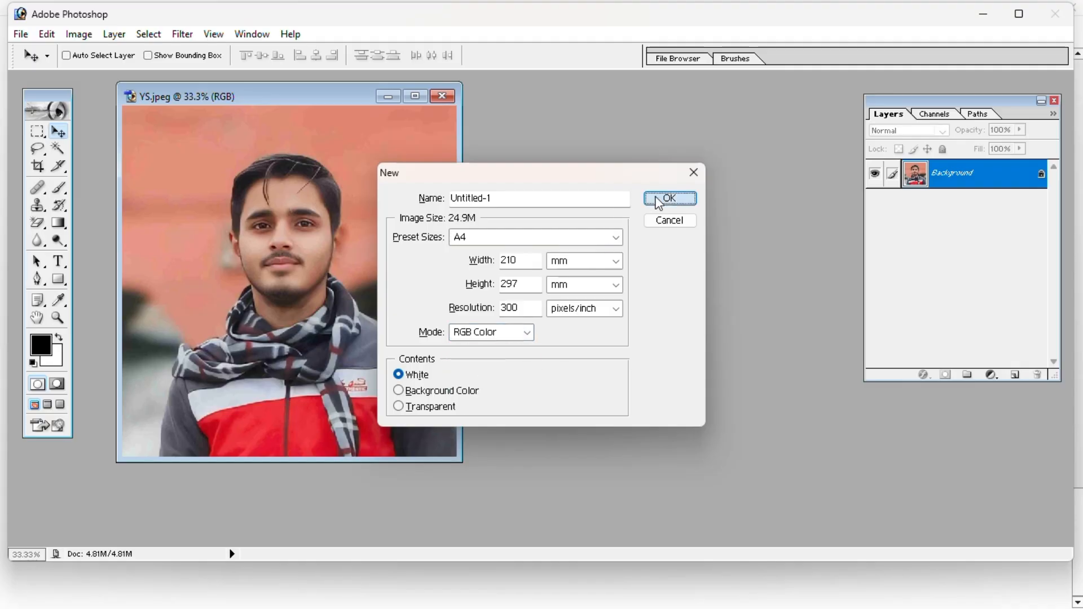
# - Arrange the YS.jpeg and blank document windows side by side, with an enlarged Layers palette next to them
pyautogui.moveTo(127, 93); pyautogui.dragTo(621, 116)
pyautogui.moveTo(276, 89)
pyautogui.mouseDown()
pyautogui.moveTo(281, 117)
pyautogui.moveTo(281, 107)
pyautogui.mouseUp()
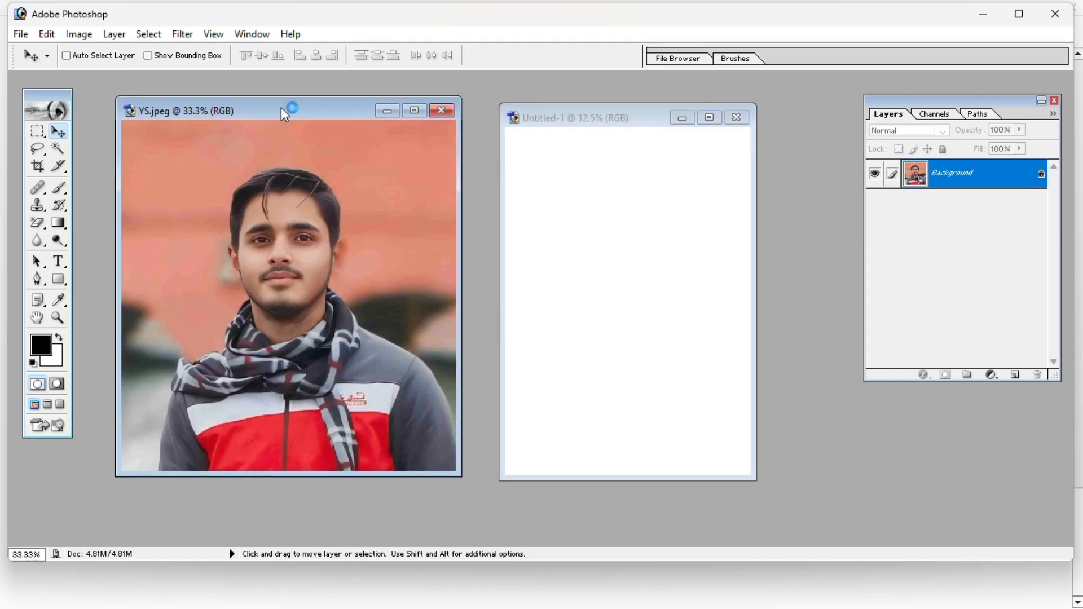
pyautogui.click(559, 120)
pyautogui.moveTo(563, 123); pyautogui.dragTo(557, 137)
pyautogui.moveTo(974, 102); pyautogui.dragTo(905, 134)
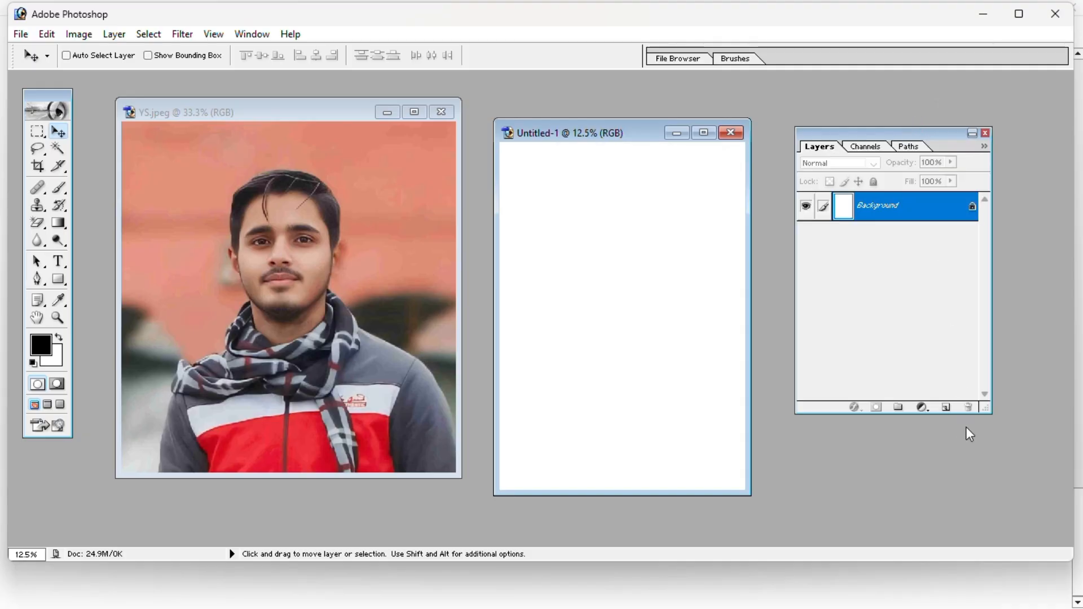
pyautogui.moveTo(987, 416); pyautogui.dragTo(1022, 495)
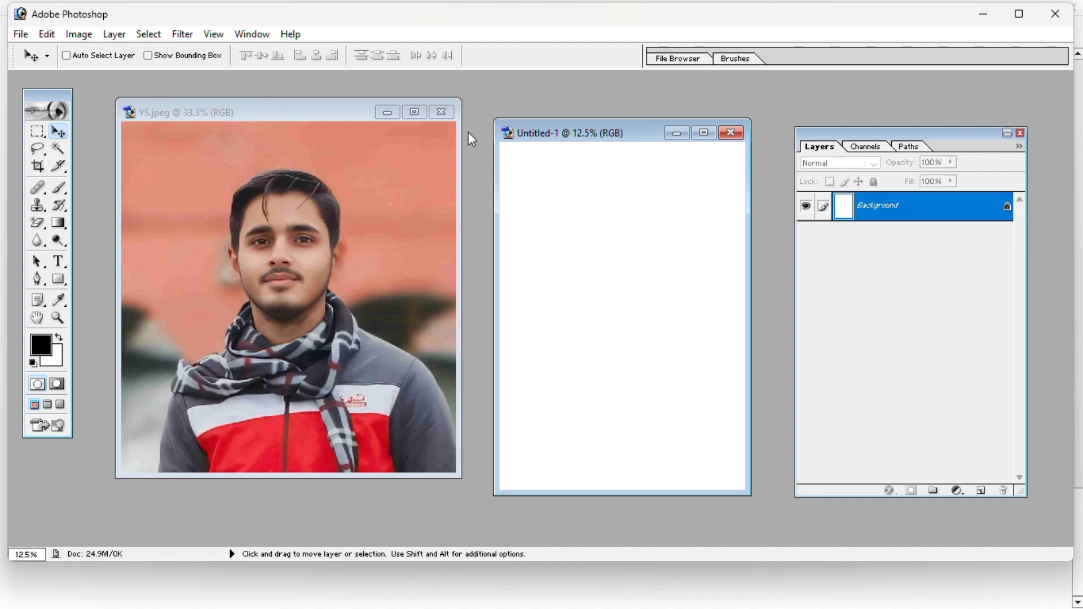
# - Switch between YS.jpeg and the blank document to compare the layers each one contains
pyautogui.click(284, 239)
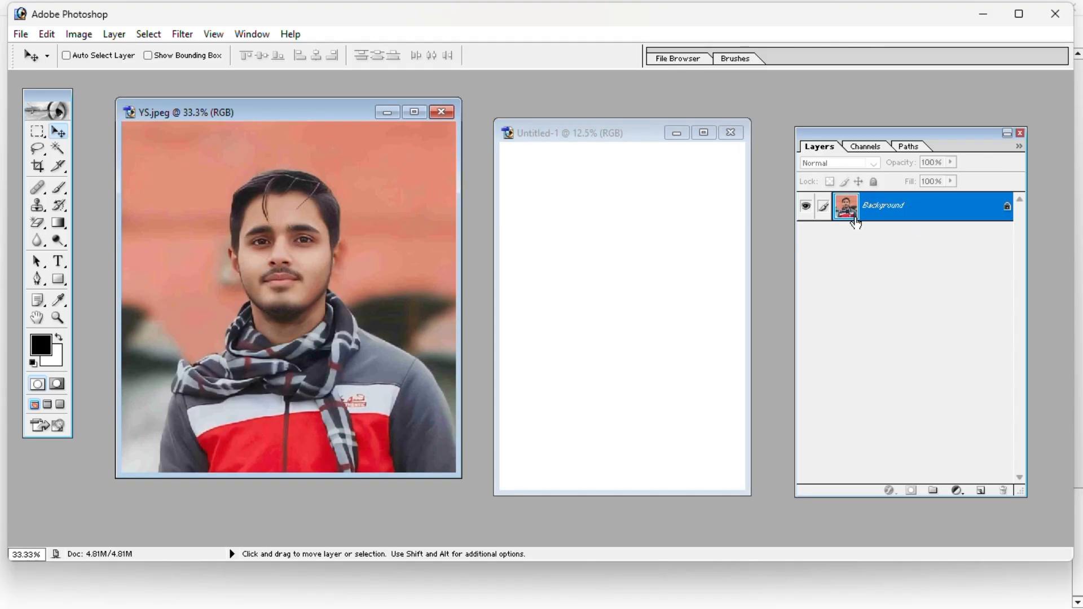
pyautogui.click(563, 225)
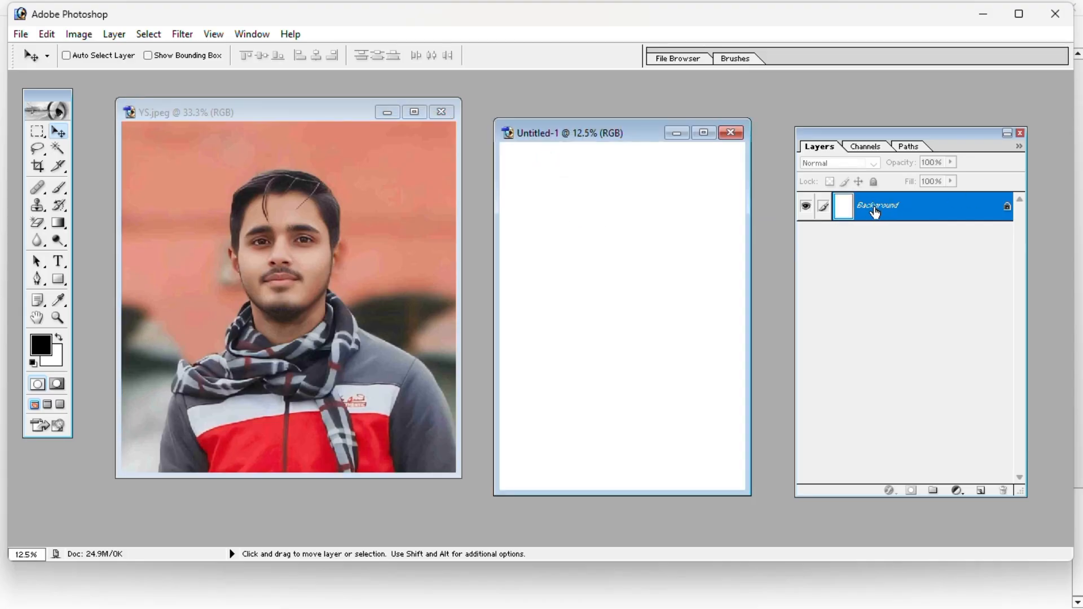
pyautogui.click(309, 221)
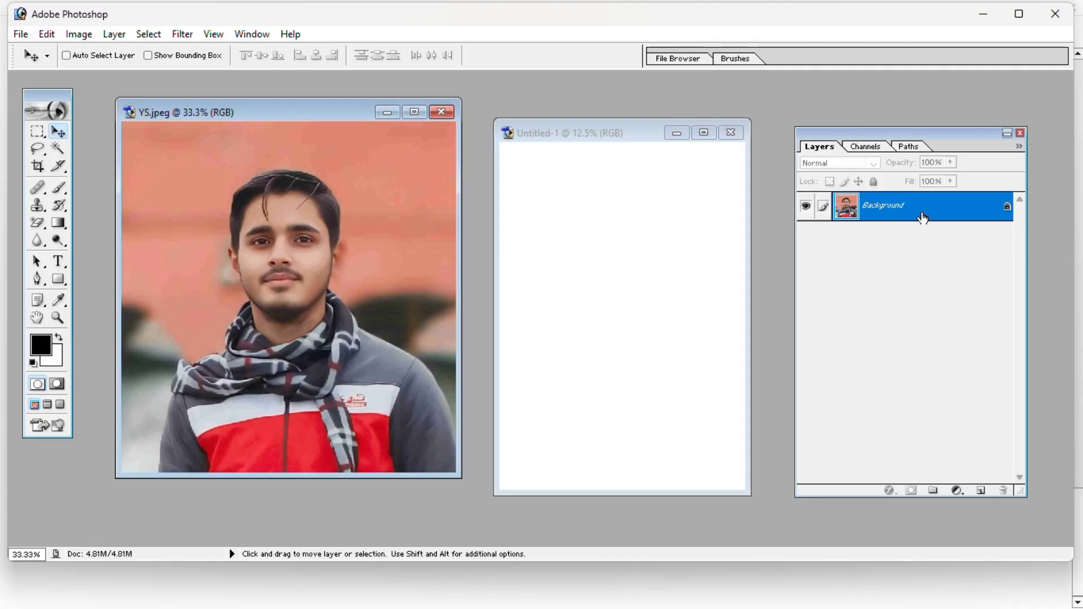
pyautogui.click(558, 211)
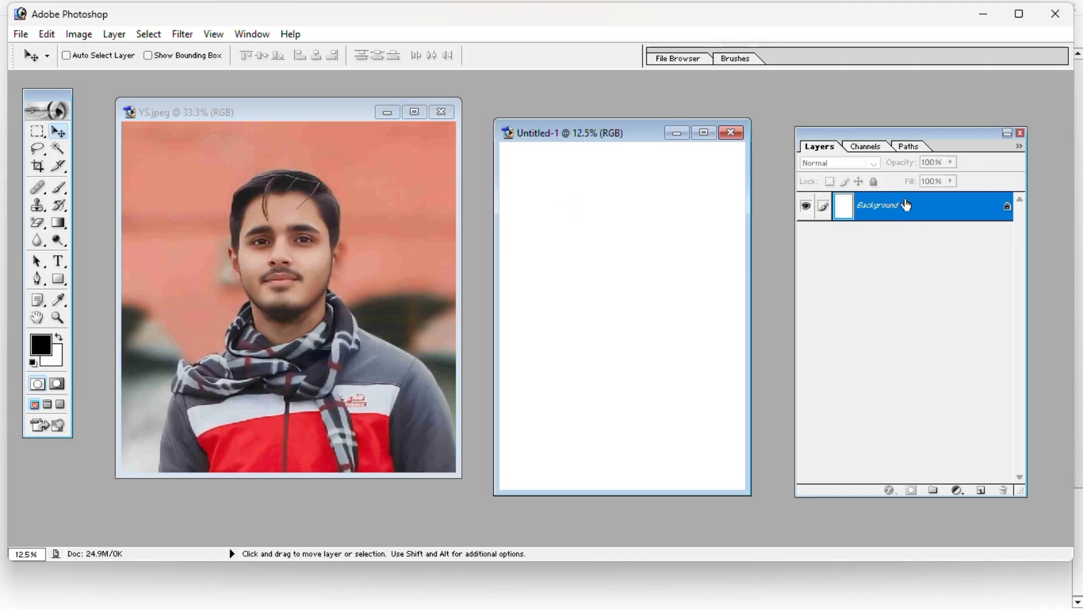
pyautogui.click(238, 190)
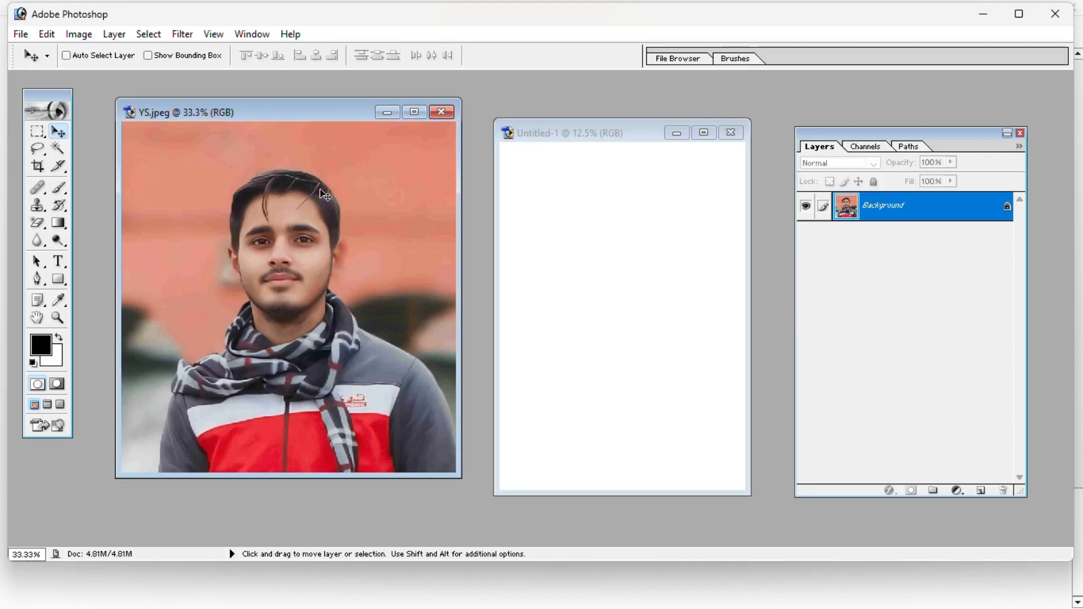
# - Copy a rectangular head-and-shoulders selection from YS.jpeg into the blank document and move it toward the page's upper left
pyautogui.moveTo(320, 194); pyautogui.dragTo(542, 169)
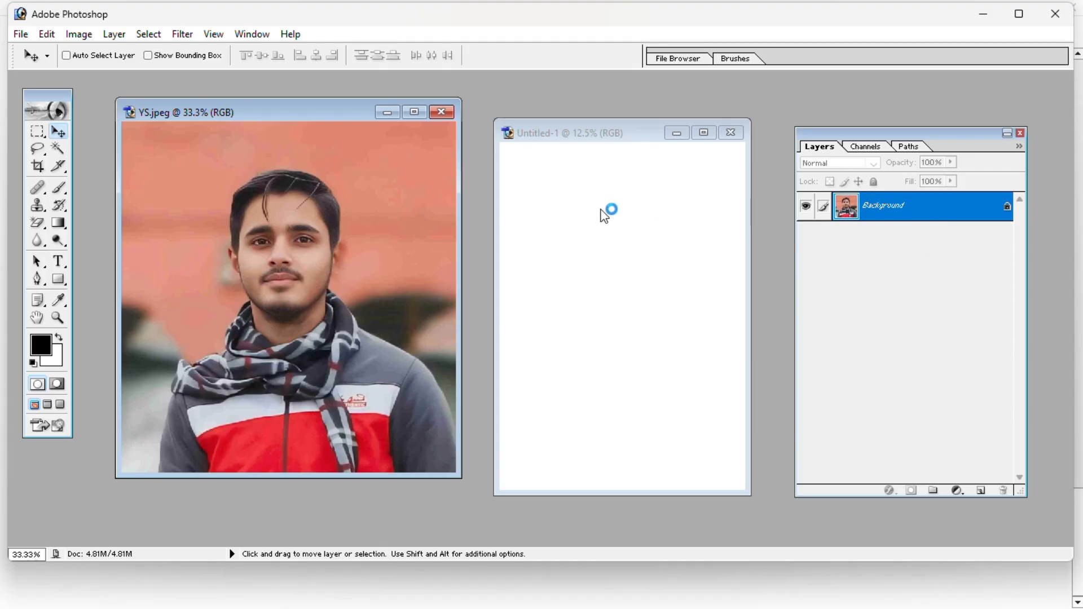
pyautogui.click(35, 131)
pyautogui.moveTo(326, 292); pyautogui.dragTo(379, 392)
pyautogui.moveTo(292, 296)
pyautogui.mouseDown()
pyautogui.moveTo(309, 299)
pyautogui.moveTo(305, 291)
pyautogui.mouseUp()
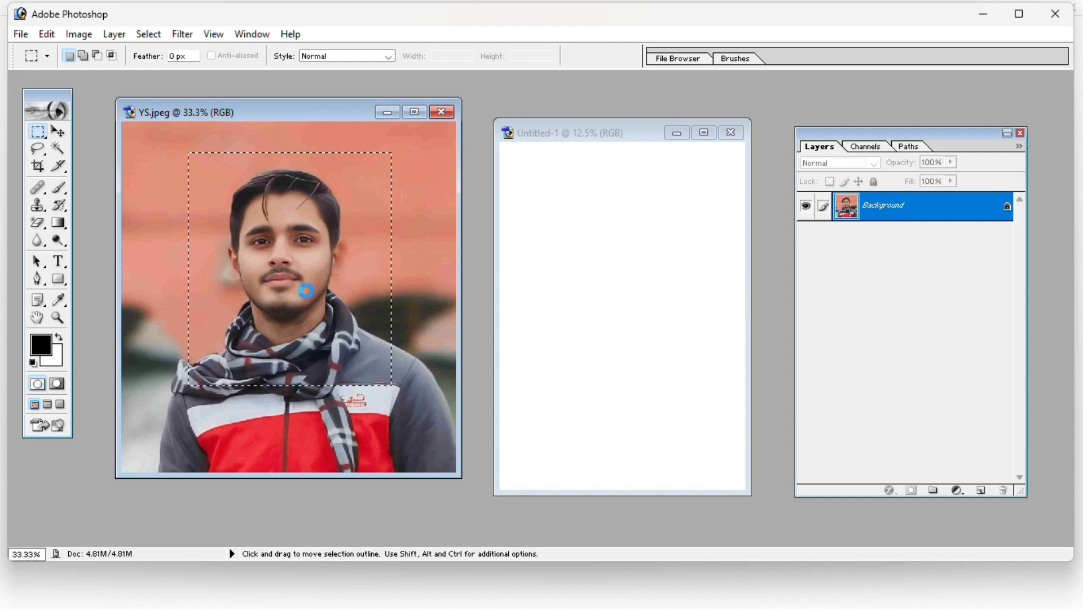
pyautogui.click(54, 129)
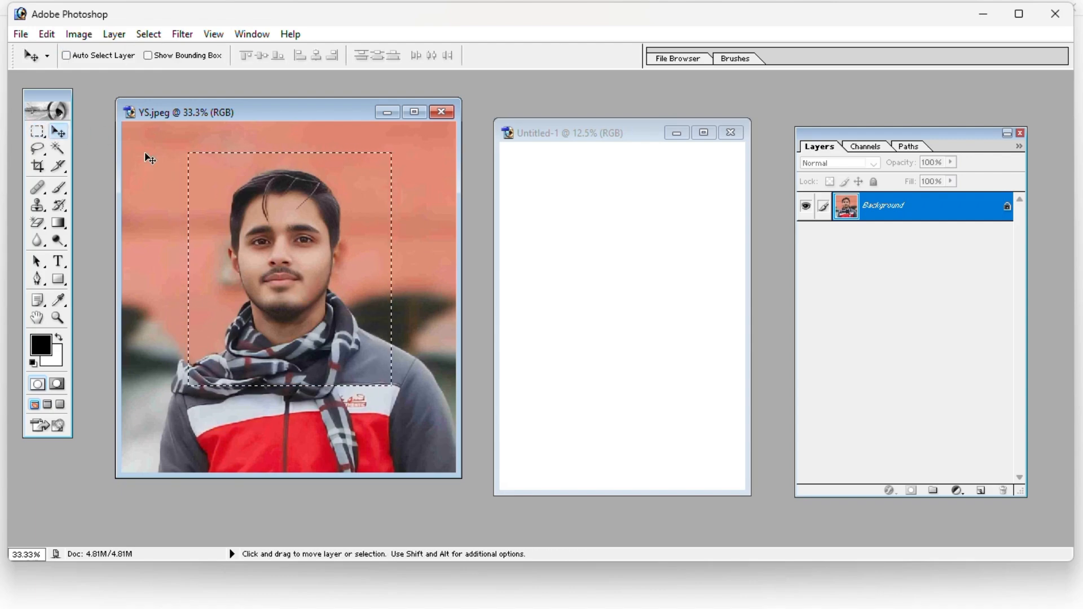
pyautogui.moveTo(305, 291); pyautogui.dragTo(617, 297)
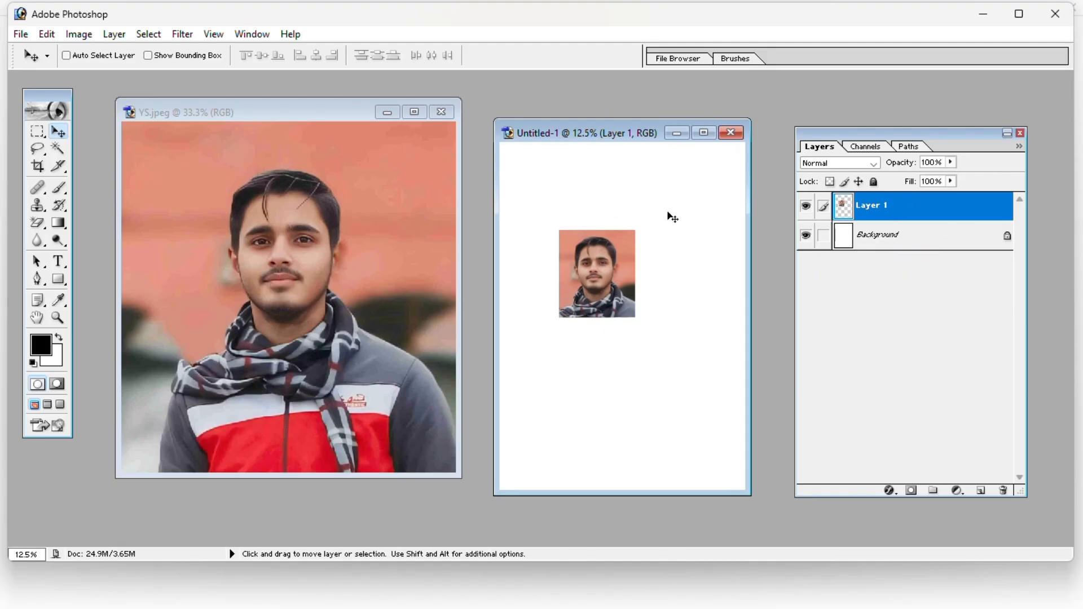
pyautogui.moveTo(581, 291)
pyautogui.mouseDown()
pyautogui.moveTo(580, 265)
pyautogui.moveTo(567, 276)
pyautogui.mouseUp()
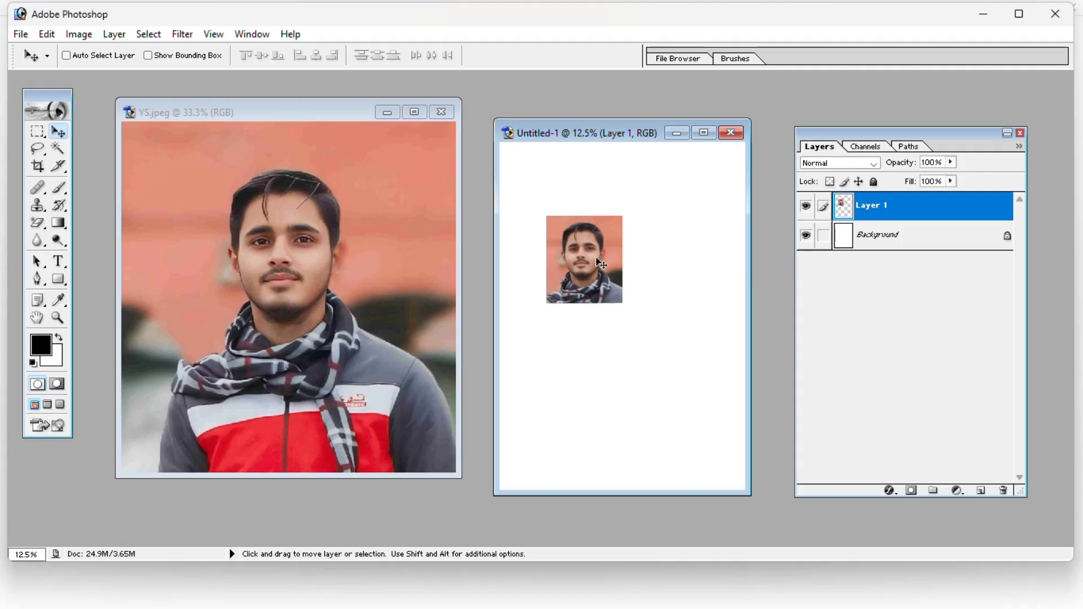
pyautogui.moveTo(601, 264); pyautogui.dragTo(589, 228)
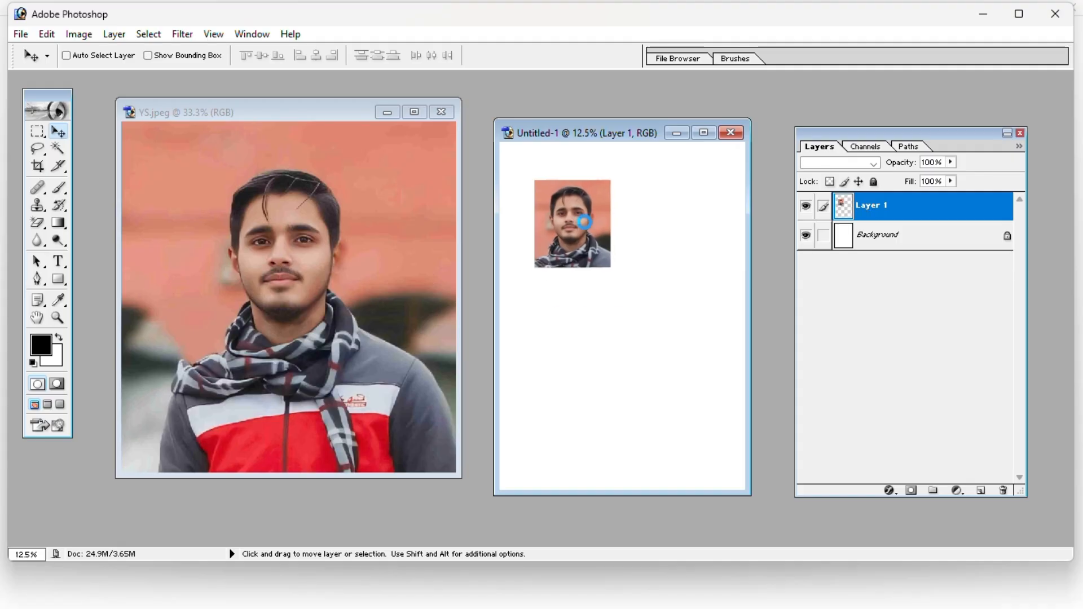
# - Compare the layers of both documents and move the Layer 1 portrait to the upper middle of the A4 page
pyautogui.click(895, 243)
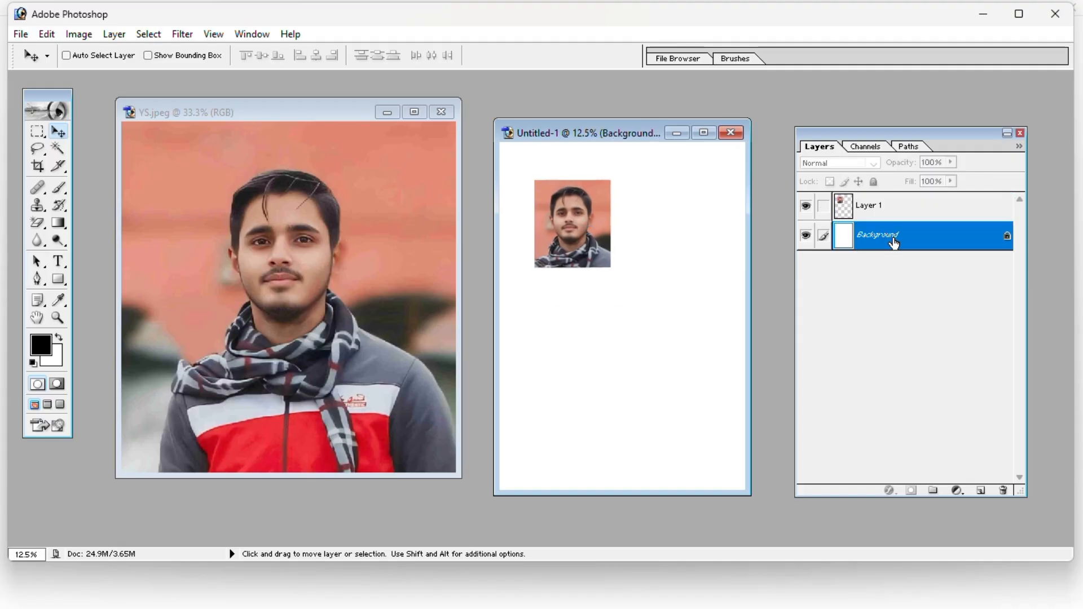
pyautogui.click(889, 205)
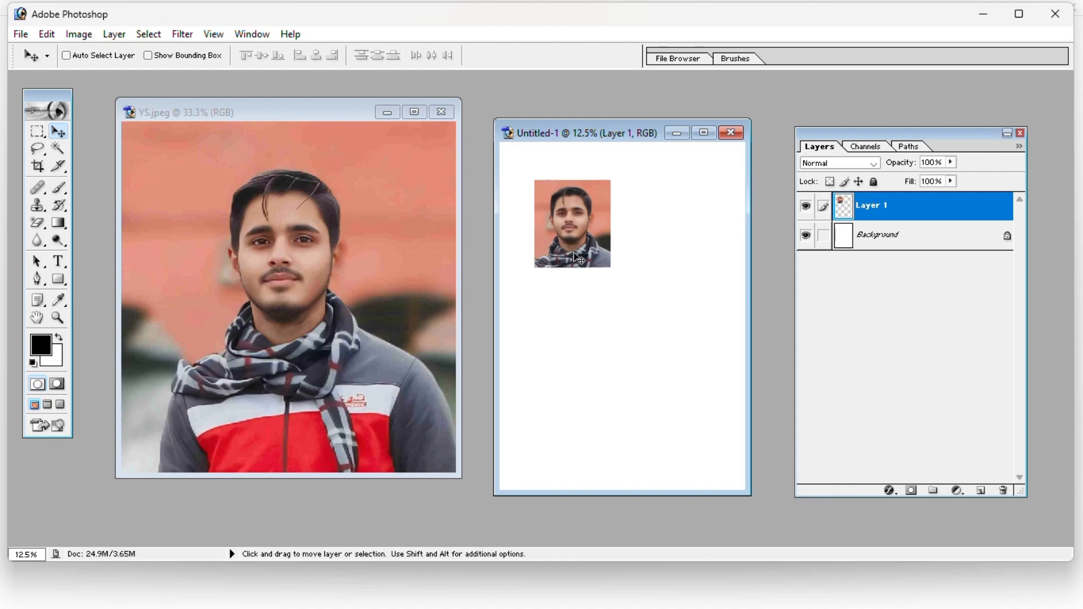
pyautogui.click(347, 153)
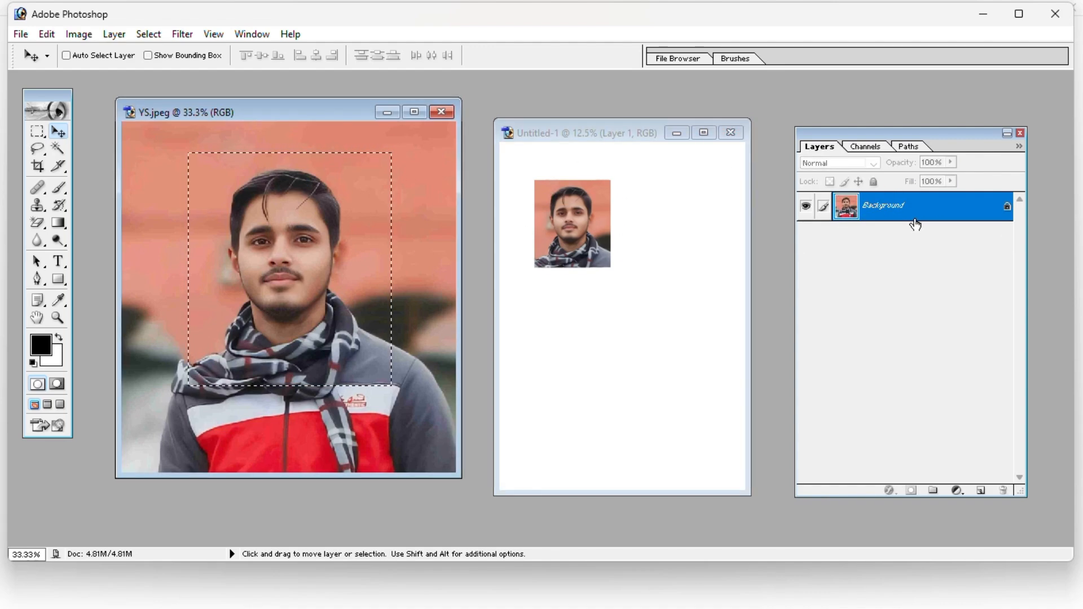
pyautogui.click(600, 144)
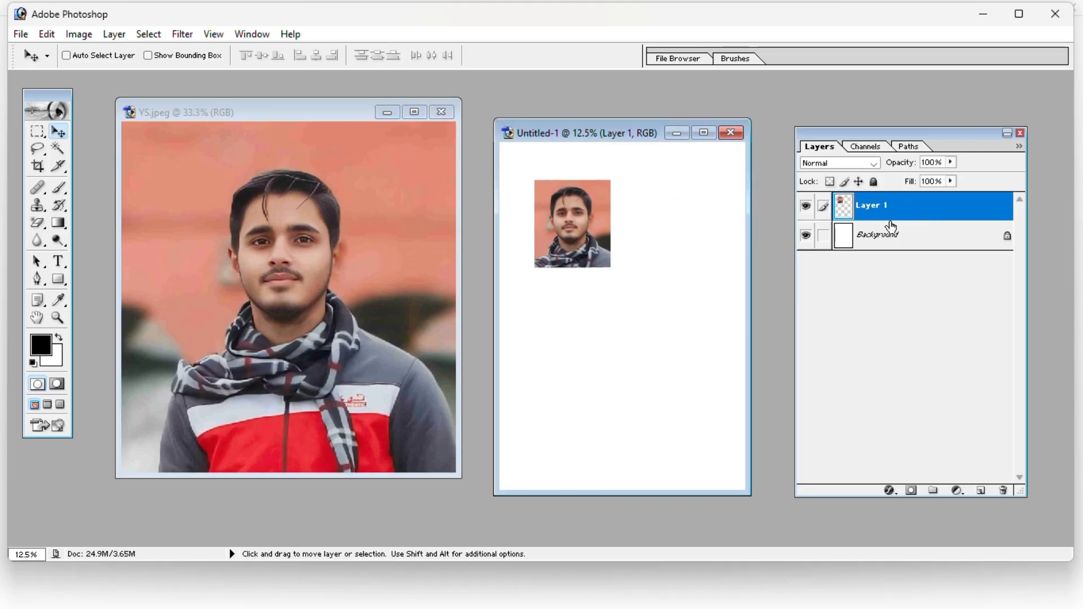
pyautogui.moveTo(543, 221); pyautogui.dragTo(598, 226)
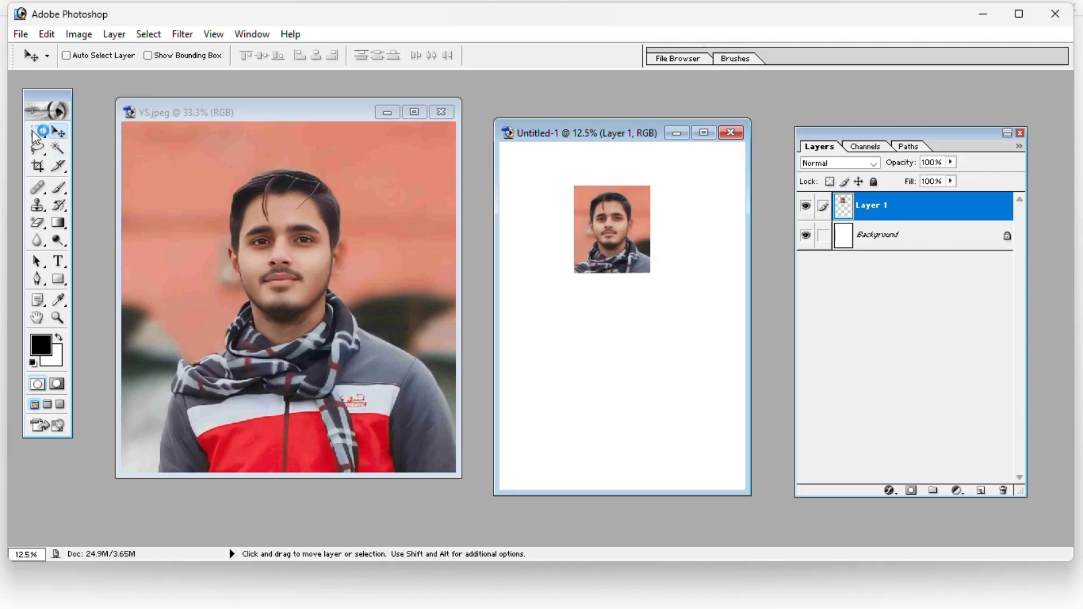
# - Make a new, slightly smaller rectangular selection around the face and scarf in YS.jpeg and copy it below the first portrait
pyautogui.click(37, 134)
pyautogui.click(163, 176)
pyautogui.click(174, 180)
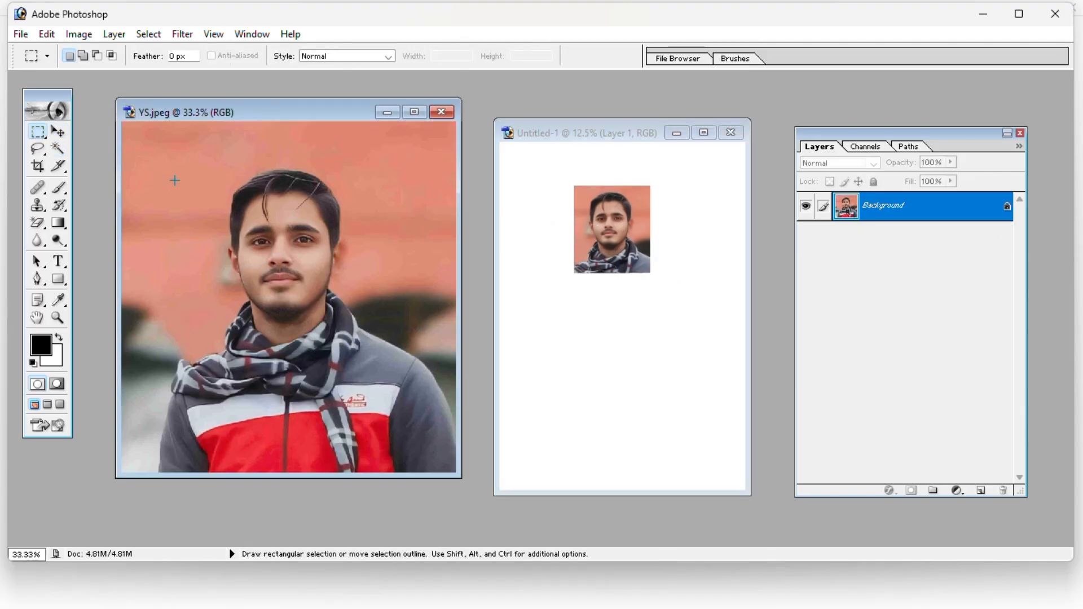
pyautogui.moveTo(374, 304); pyautogui.dragTo(369, 393)
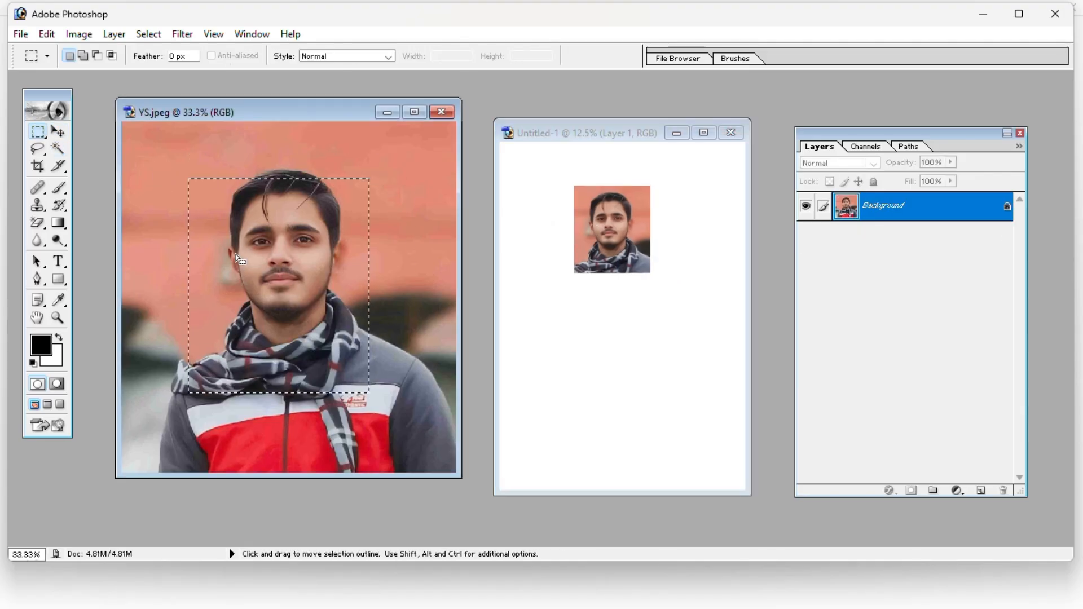
pyautogui.click(59, 131)
pyautogui.moveTo(312, 257); pyautogui.dragTo(603, 328)
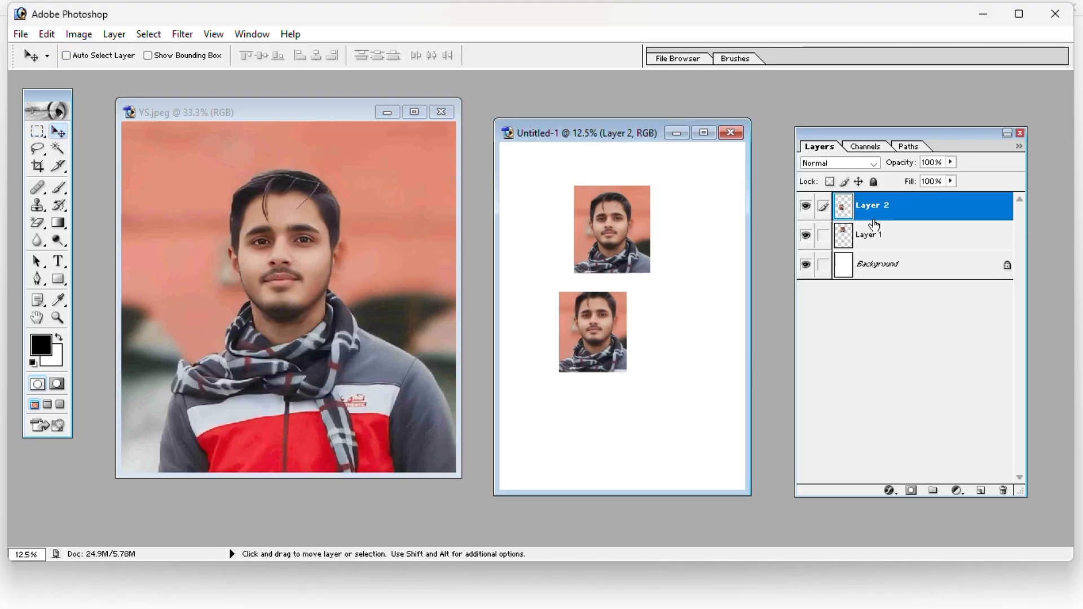
# - Move the Layer 1 portrait to the page's upper right and the Layer 2 portrait to its upper left
pyautogui.click(887, 266)
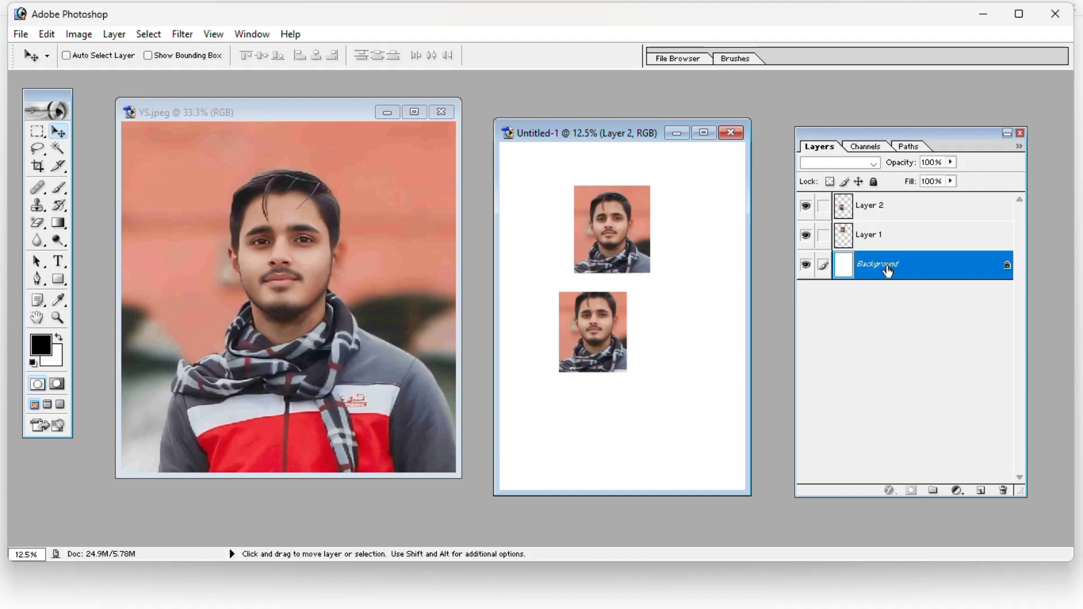
pyautogui.click(883, 235)
pyautogui.click(889, 207)
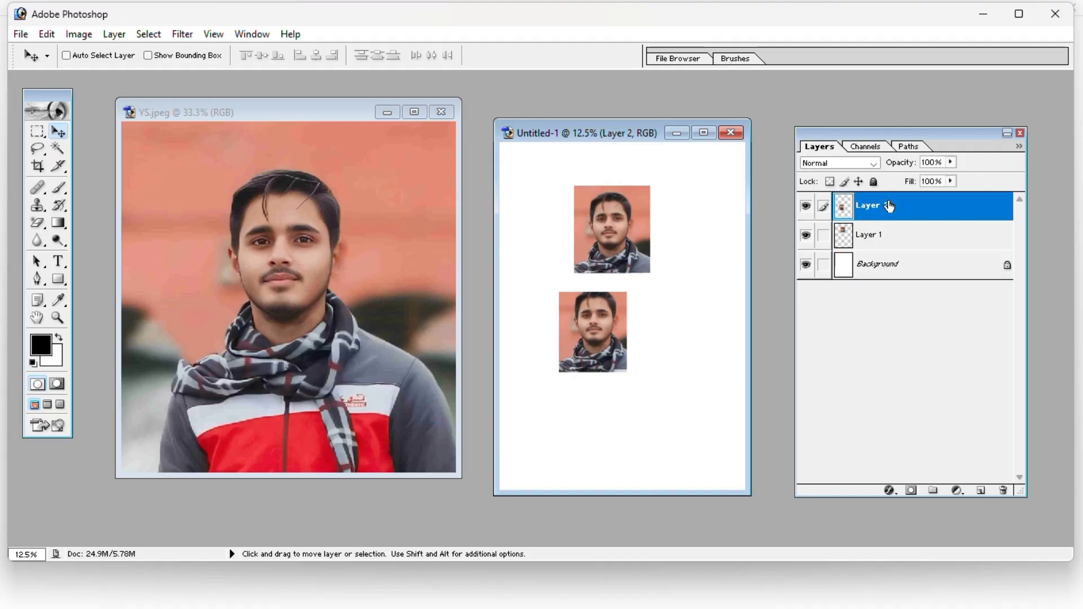
pyautogui.click(890, 235)
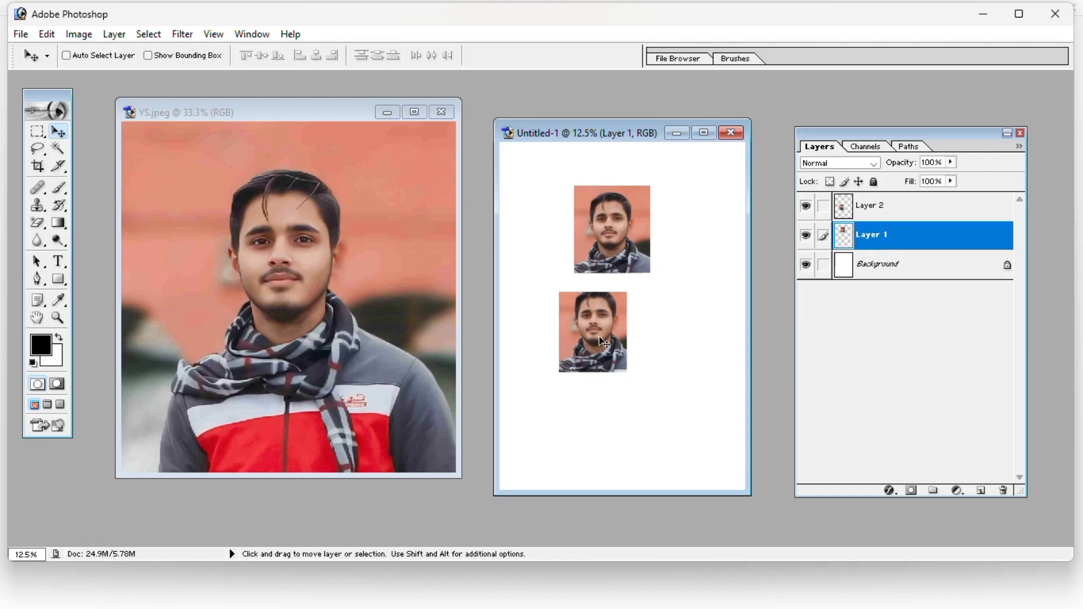
pyautogui.moveTo(600, 339); pyautogui.dragTo(666, 314)
pyautogui.click(903, 207)
pyautogui.moveTo(600, 336); pyautogui.dragTo(565, 209)
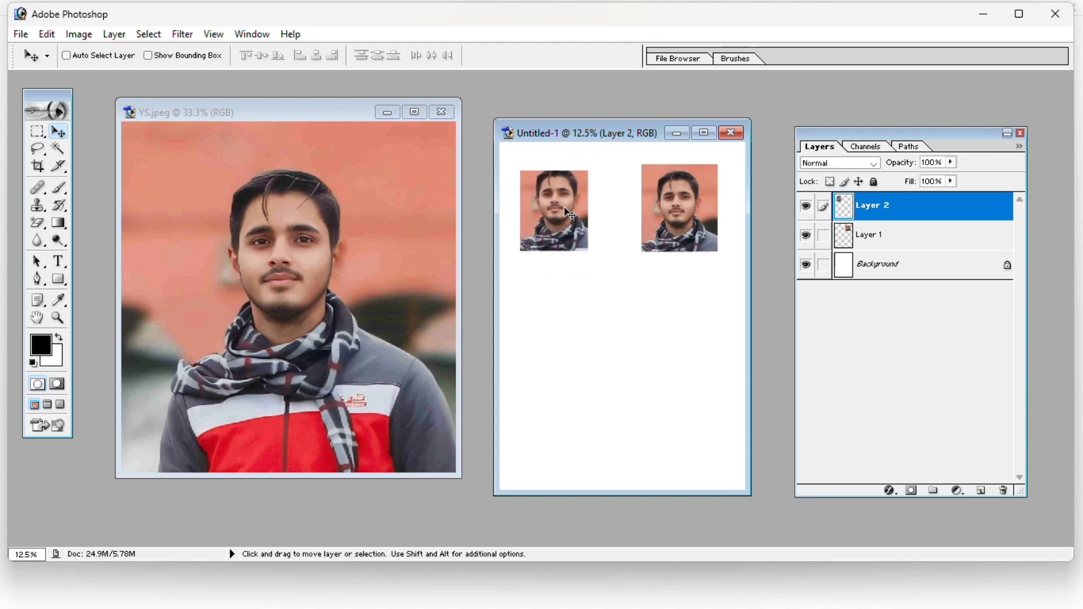
# - Delete Layer 1, the portrait at the page's upper right, from the A4 document
pyautogui.click(884, 240)
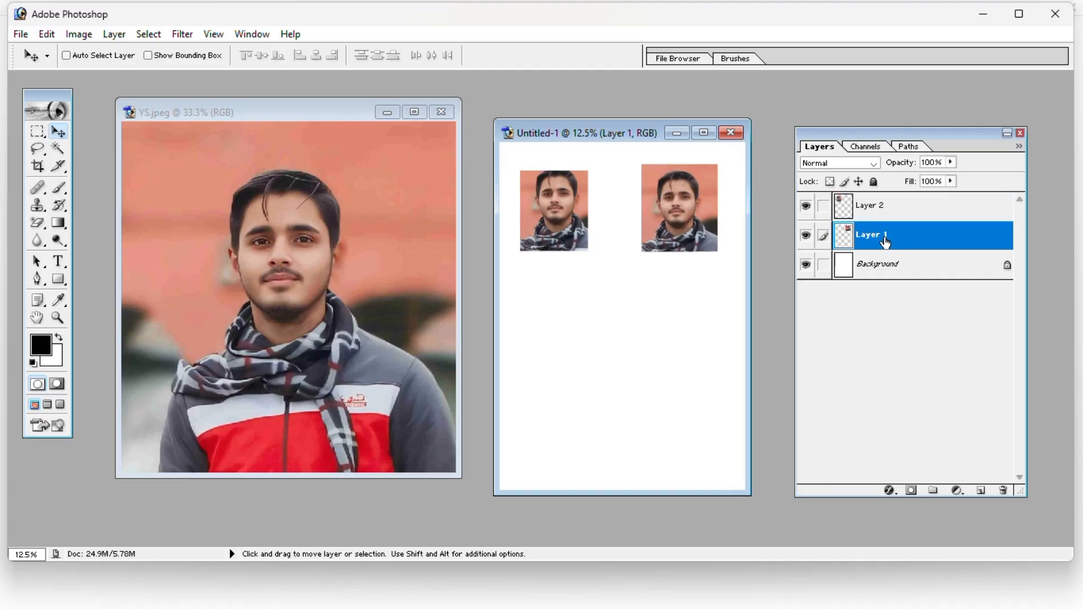
pyautogui.rightClick(884, 240)
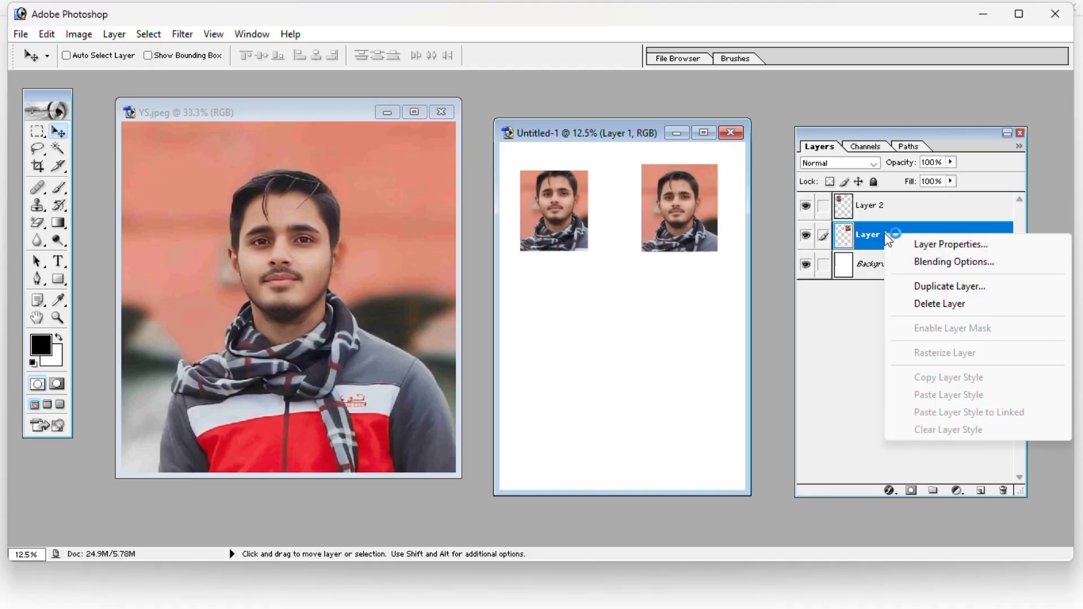
pyautogui.click(939, 304)
pyautogui.click(514, 233)
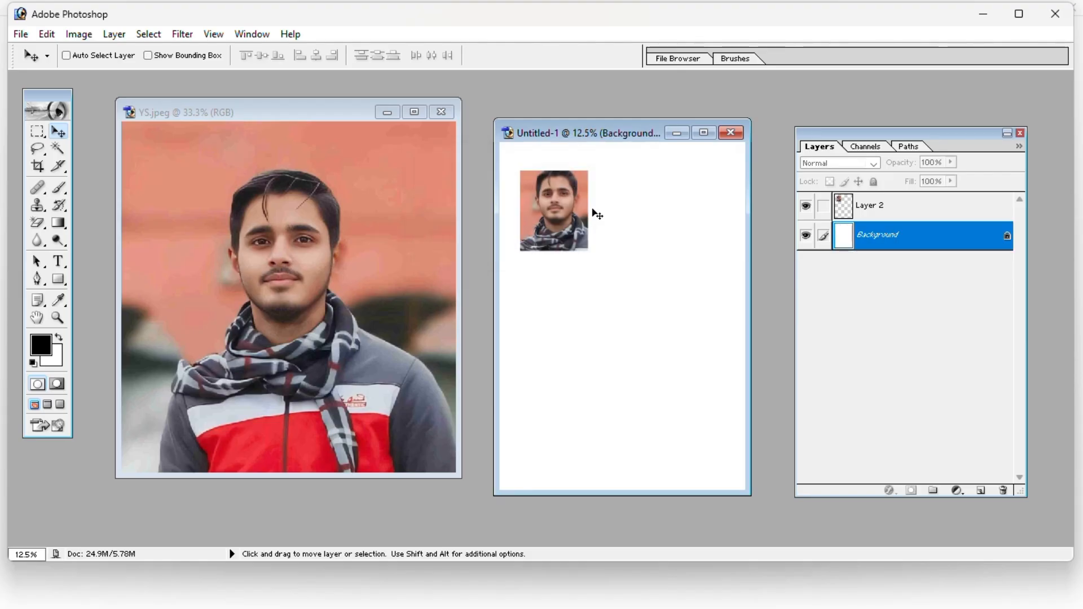
# - Try to move the remaining portrait while the locked Background layer is active
pyautogui.click(628, 193)
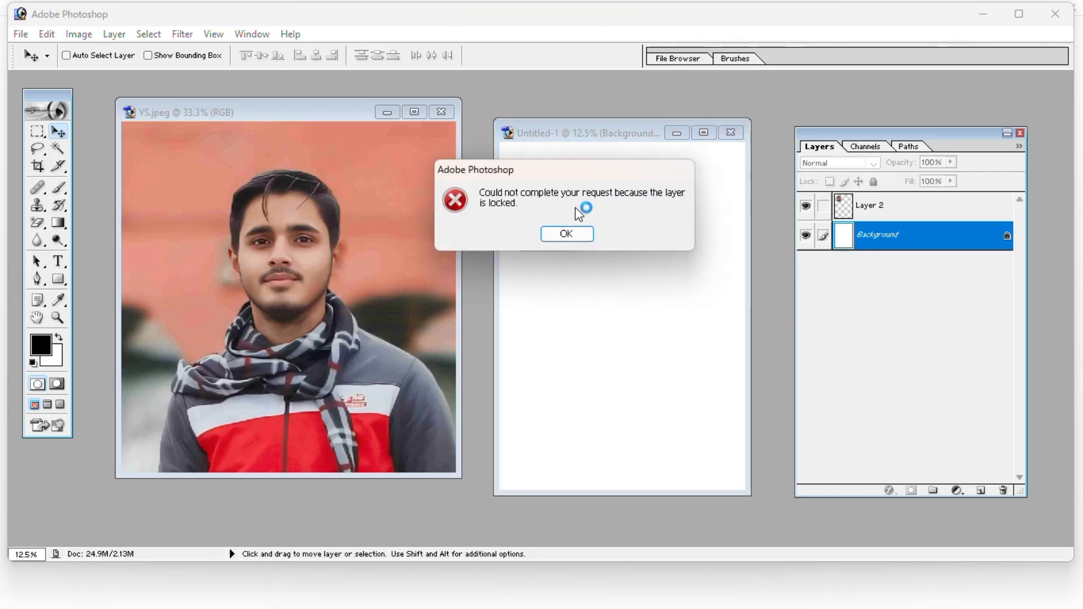
pyautogui.click(581, 232)
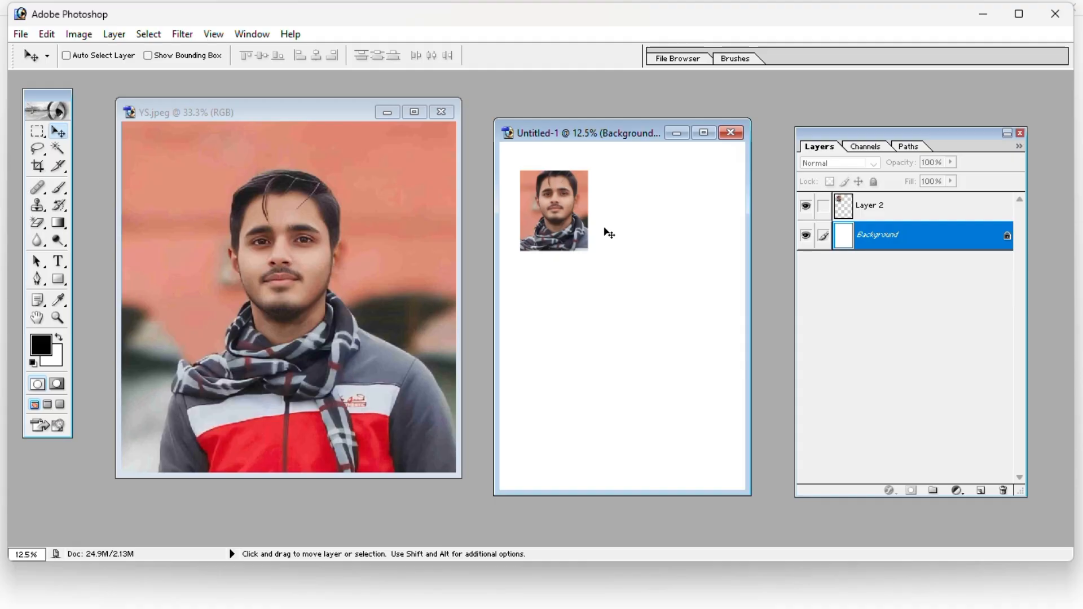
pyautogui.click(653, 230)
pyautogui.click(561, 232)
pyautogui.click(654, 228)
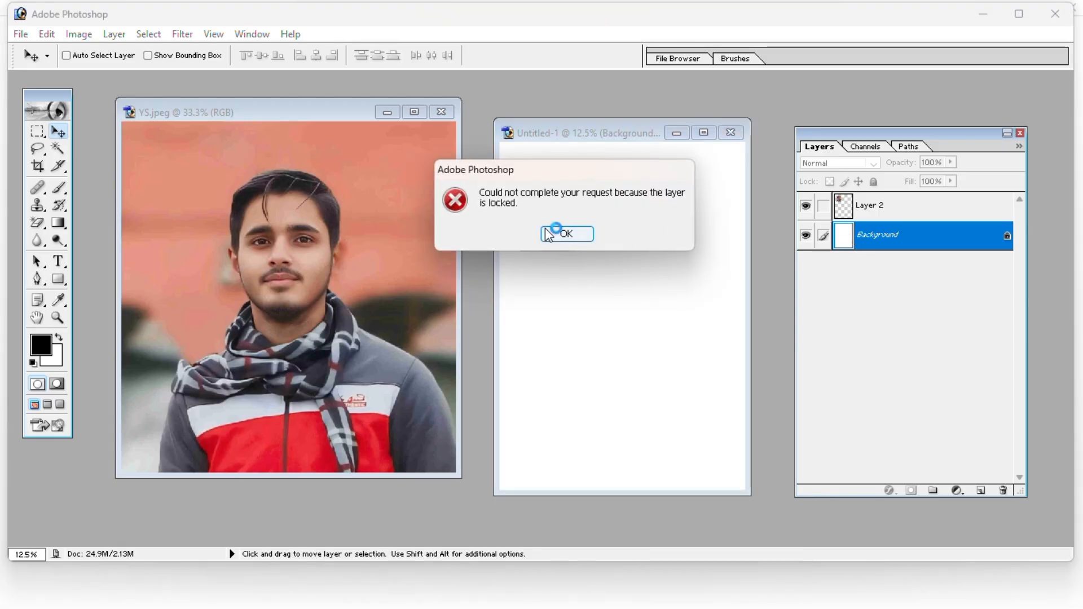
pyautogui.click(567, 234)
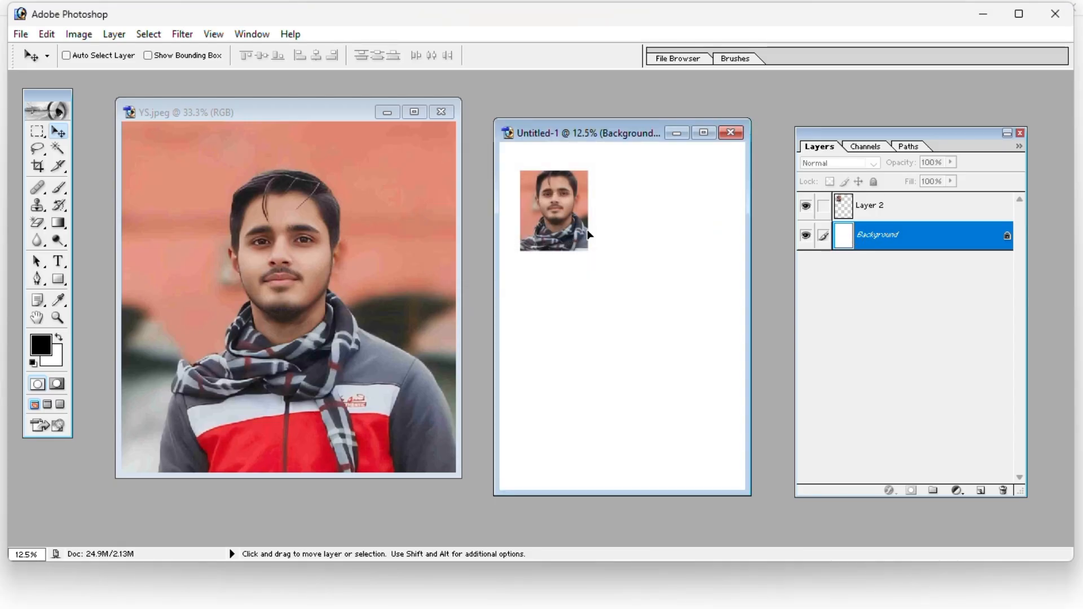
pyautogui.click(587, 234)
pyautogui.click(581, 235)
# - Move the Layer 2 portrait to the page's upper middle, trying a move on the locked Background layer in between
pyautogui.click(868, 207)
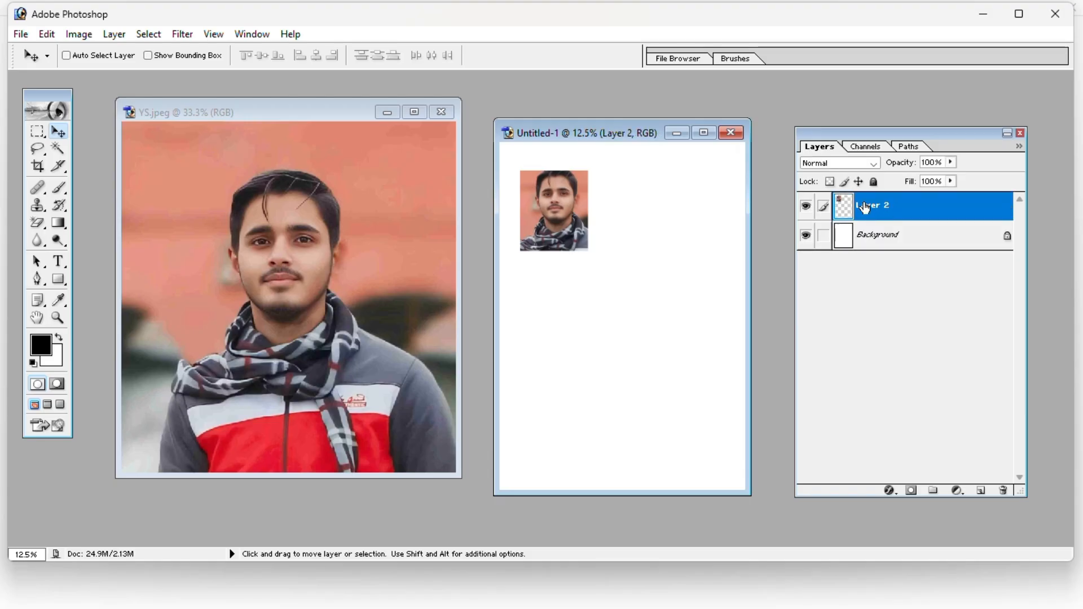
pyautogui.moveTo(516, 207)
pyautogui.mouseDown()
pyautogui.moveTo(611, 295)
pyautogui.moveTo(604, 273)
pyautogui.moveTo(515, 280)
pyautogui.moveTo(544, 213)
pyautogui.moveTo(535, 205)
pyautogui.mouseUp()
pyautogui.click(889, 241)
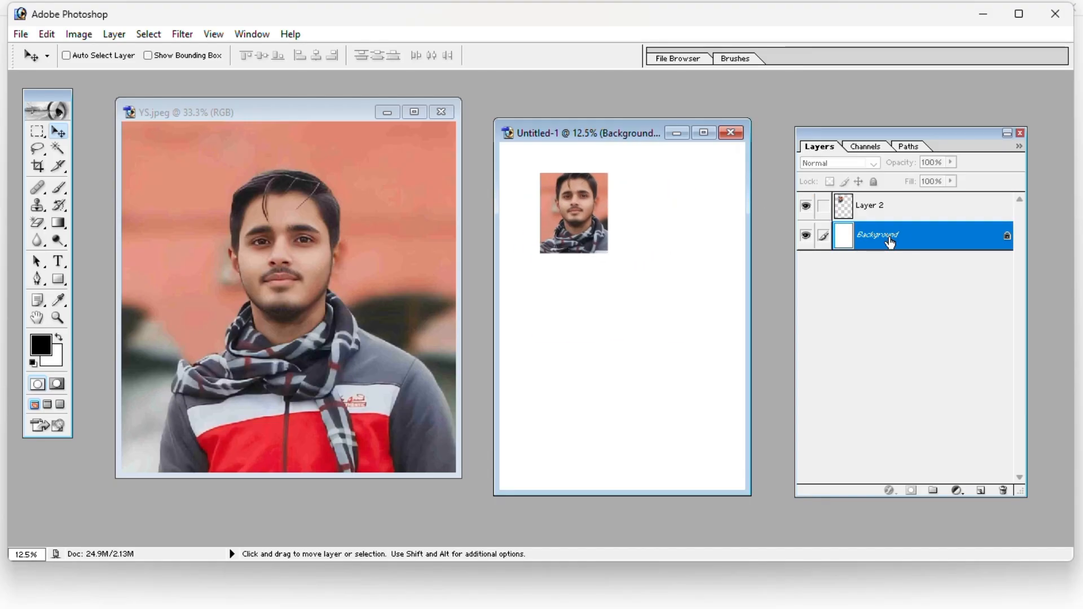
pyautogui.click(639, 242)
pyautogui.click(561, 236)
pyautogui.click(618, 241)
pyautogui.press('Return')
pyautogui.click(898, 213)
pyautogui.moveTo(570, 221); pyautogui.dragTo(607, 238)
# - Make a new rectangular selection around the head and scarf in YS.jpeg and copy it partly over the Layer 2 portrait
pyautogui.click(191, 262)
pyautogui.click(37, 131)
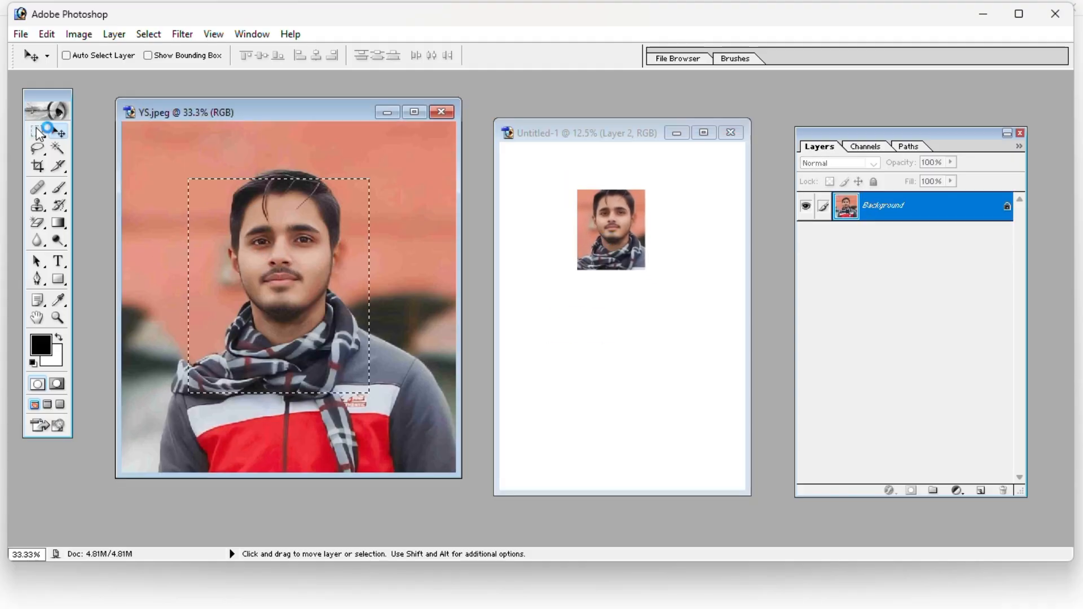
pyautogui.moveTo(173, 159); pyautogui.dragTo(378, 389)
pyautogui.click(58, 131)
pyautogui.moveTo(274, 289); pyautogui.dragTo(623, 264)
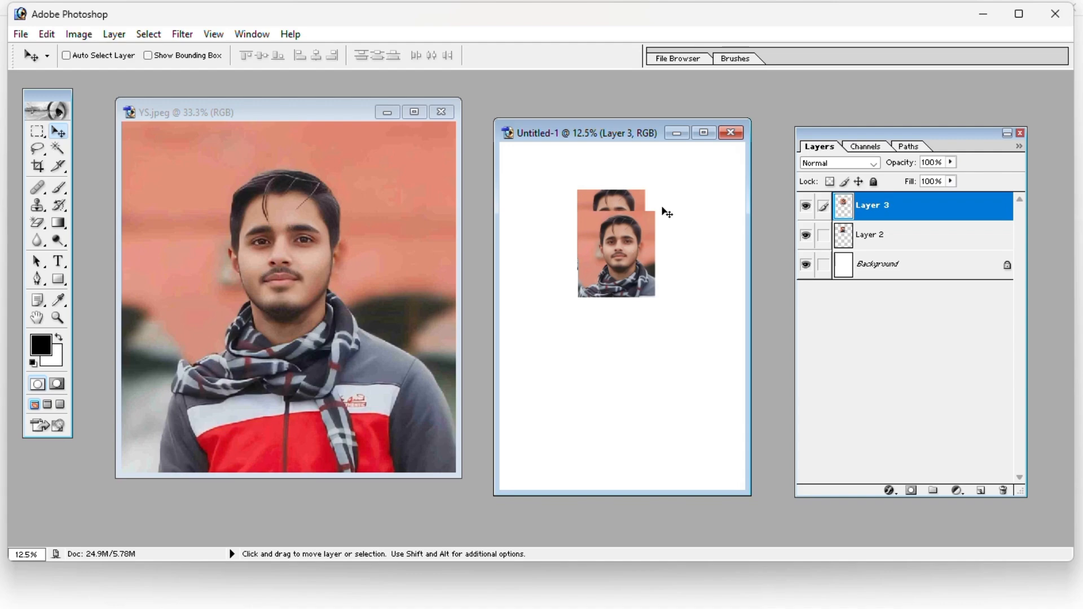
# - Move the Layer 2 portrait left so it sits beside the Layer 3 portrait with a slight overlap
pyautogui.click(868, 236)
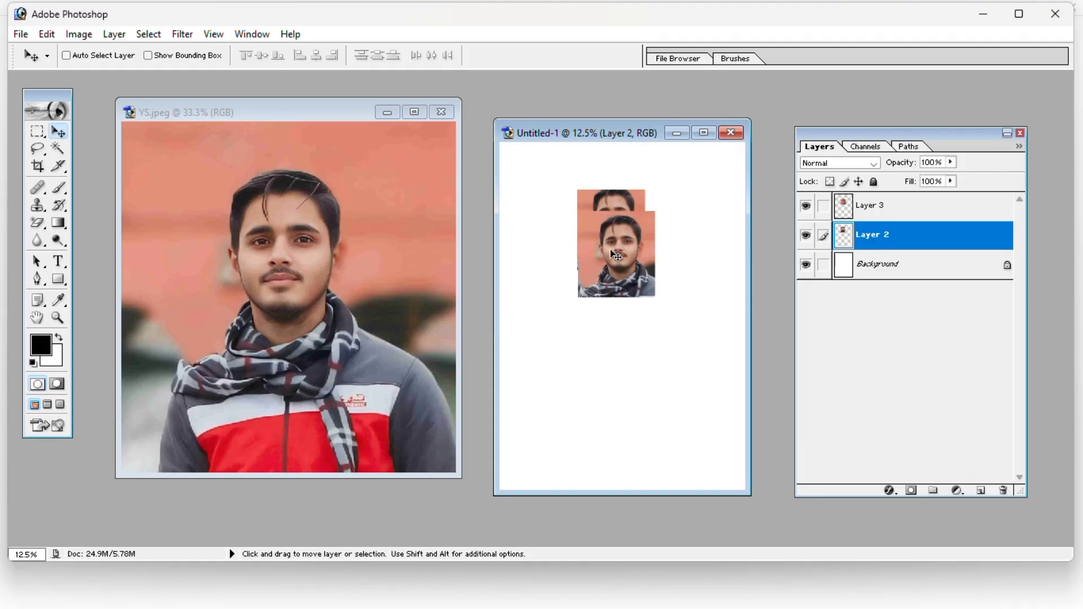
pyautogui.moveTo(610, 251); pyautogui.dragTo(562, 252)
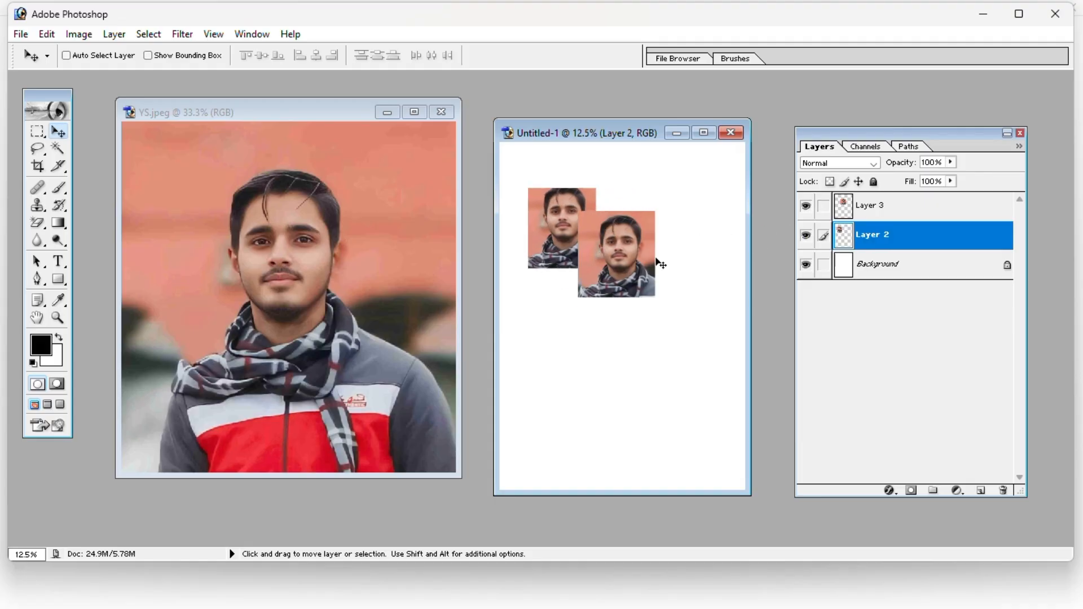
pyautogui.moveTo(656, 259)
pyautogui.mouseDown()
pyautogui.moveTo(629, 252)
pyautogui.moveTo(647, 272)
pyautogui.moveTo(643, 260)
pyautogui.mouseUp()
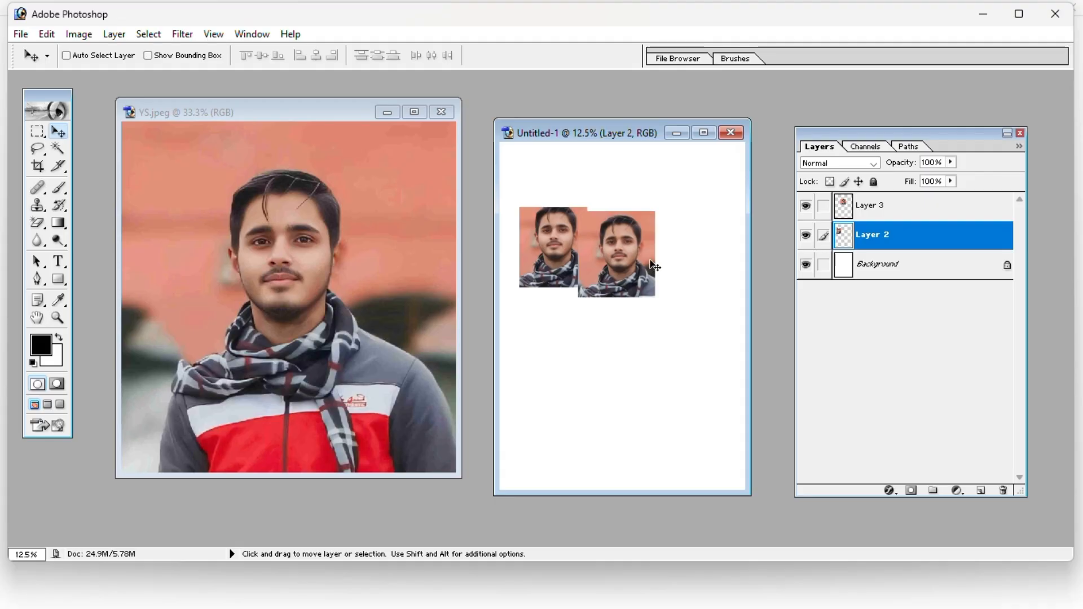
pyautogui.moveTo(611, 256)
pyautogui.mouseDown()
pyautogui.moveTo(612, 228)
pyautogui.moveTo(576, 205)
pyautogui.moveTo(601, 206)
pyautogui.moveTo(600, 268)
pyautogui.moveTo(618, 275)
pyautogui.mouseUp()
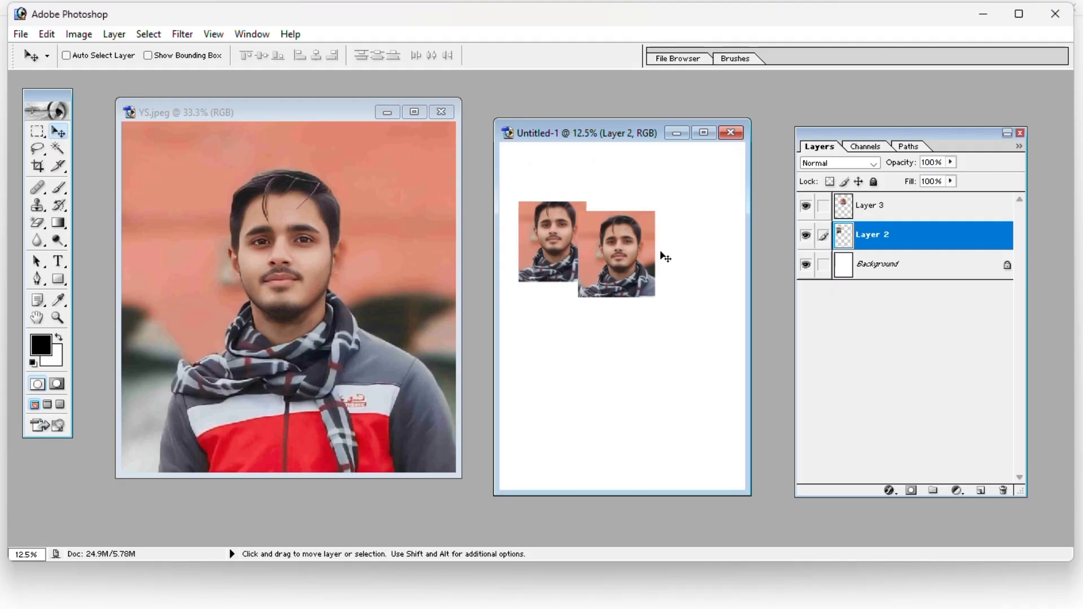
# - Open the Windows On-Screen Keyboard by running osk
pyautogui.press('super+r')
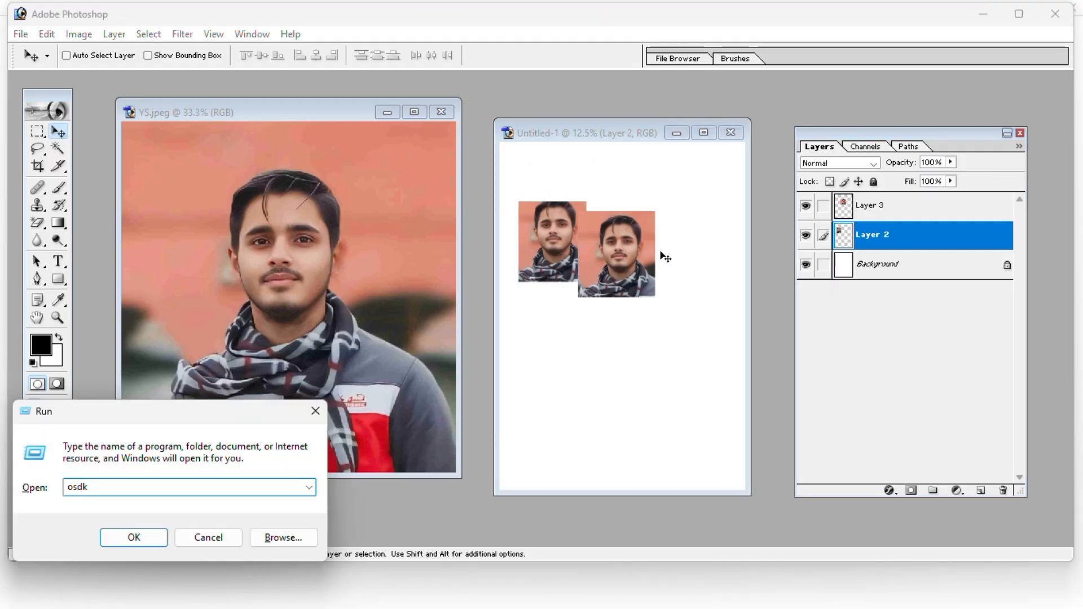
pyautogui.press('BackSpace')
pyautogui.press('BackSpace')
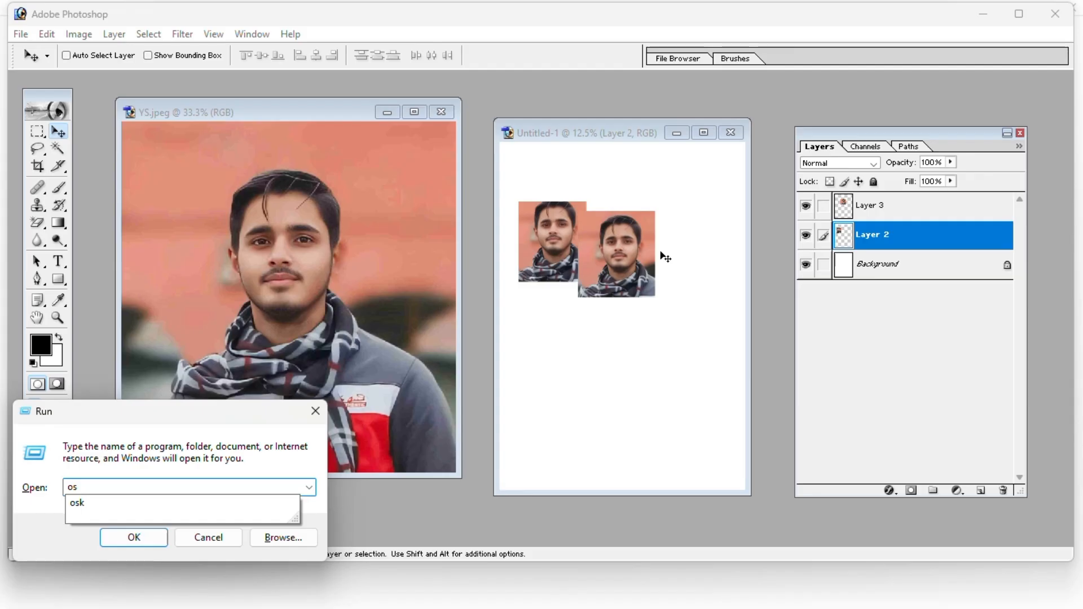
pyautogui.write('k')
pyautogui.press('Return')
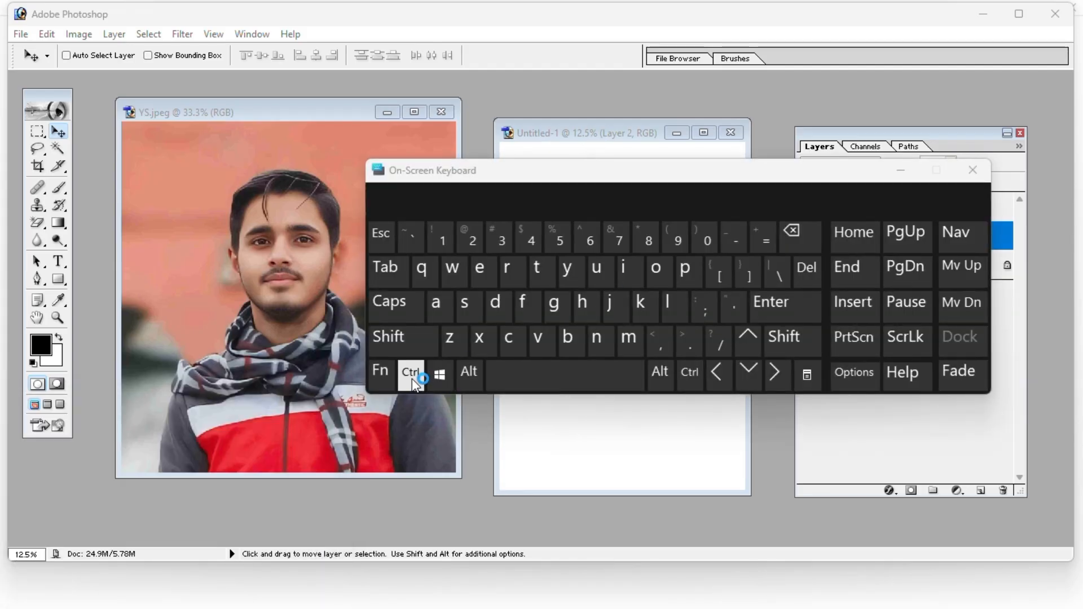
# - Demonstrate the Ctrl+E merge shortcut on the On-Screen Keyboard, close it, and undo the merge of Layer 2 into Background
pyautogui.click(418, 377)
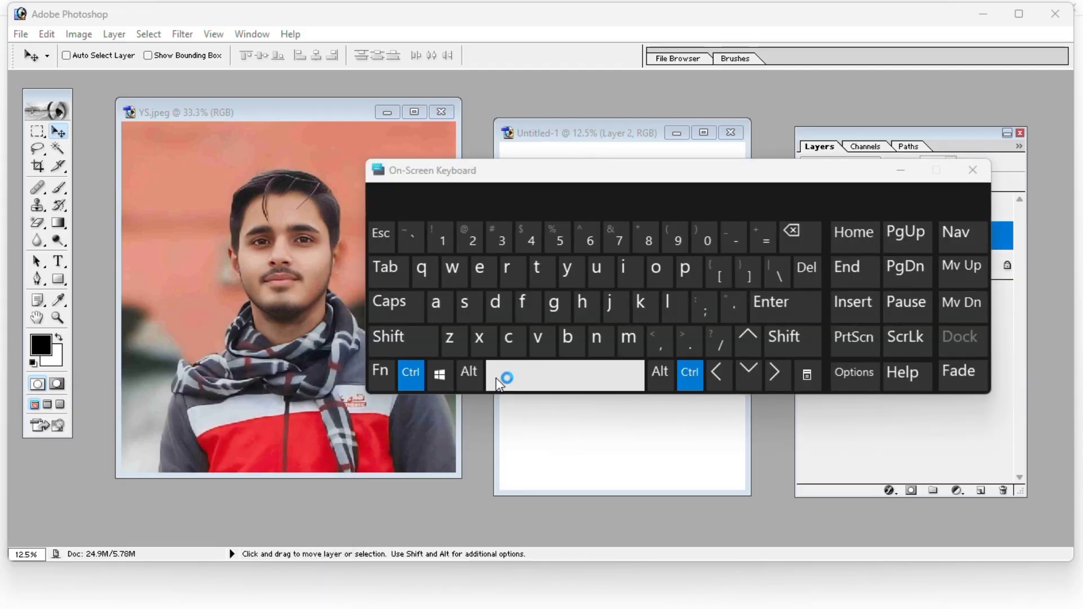
pyautogui.click(476, 278)
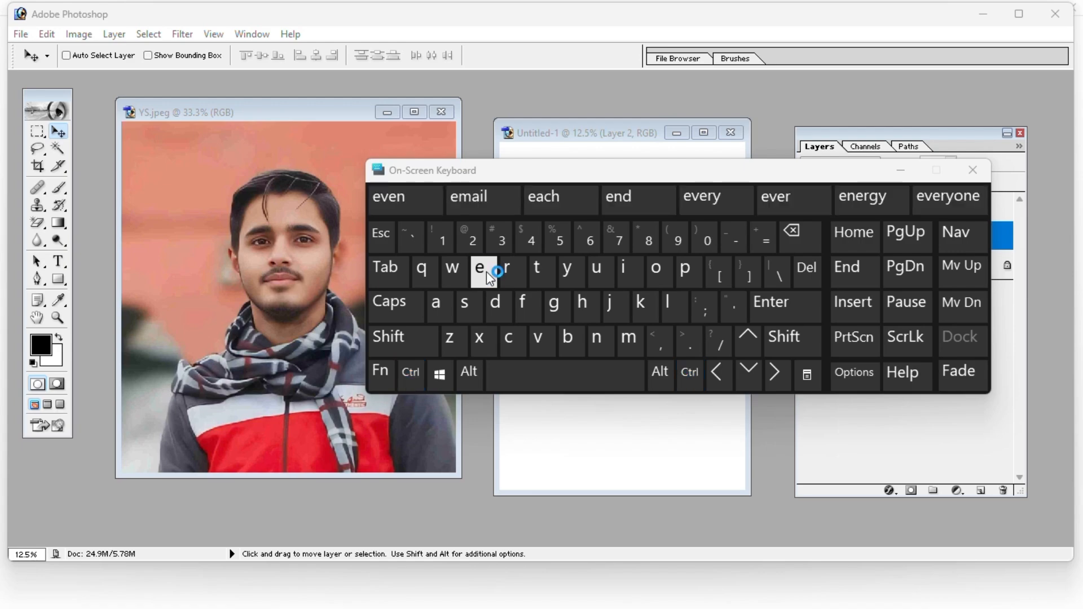
pyautogui.click(402, 371)
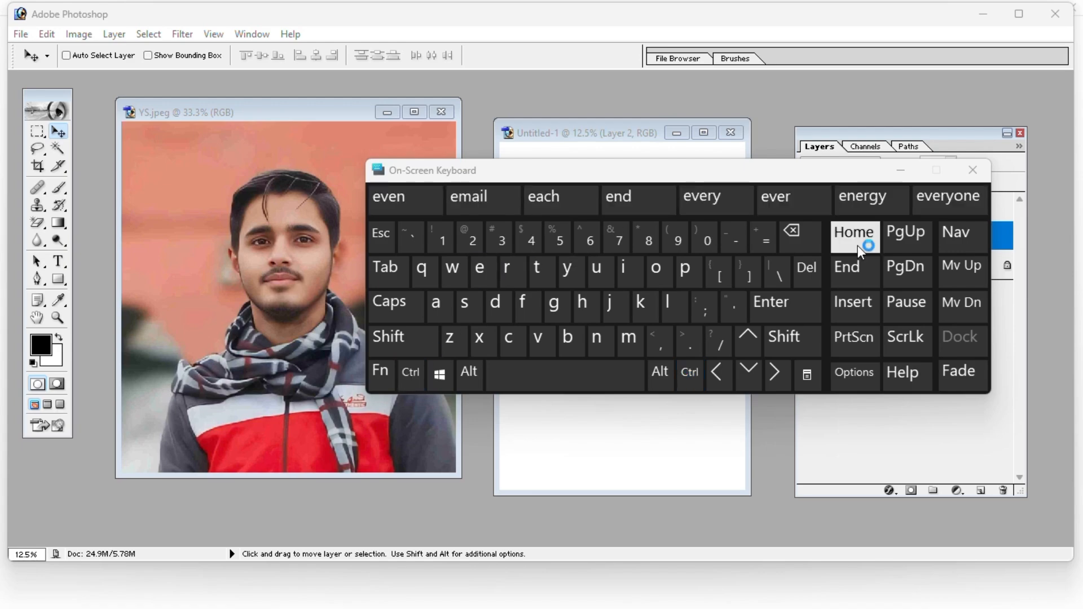
pyautogui.click(973, 170)
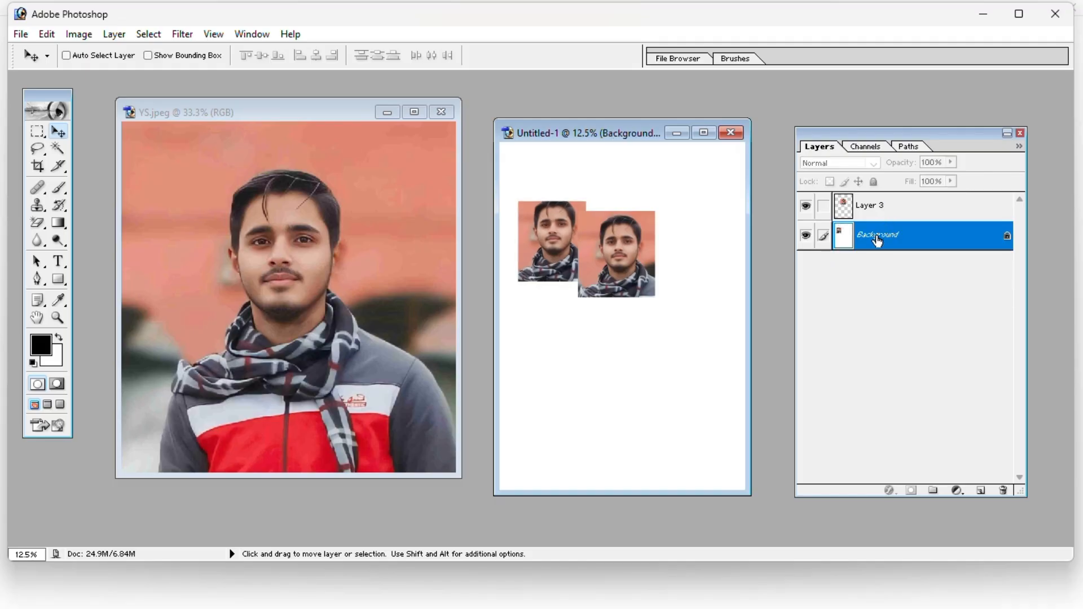
pyautogui.hotkey('ctrl', 'z')
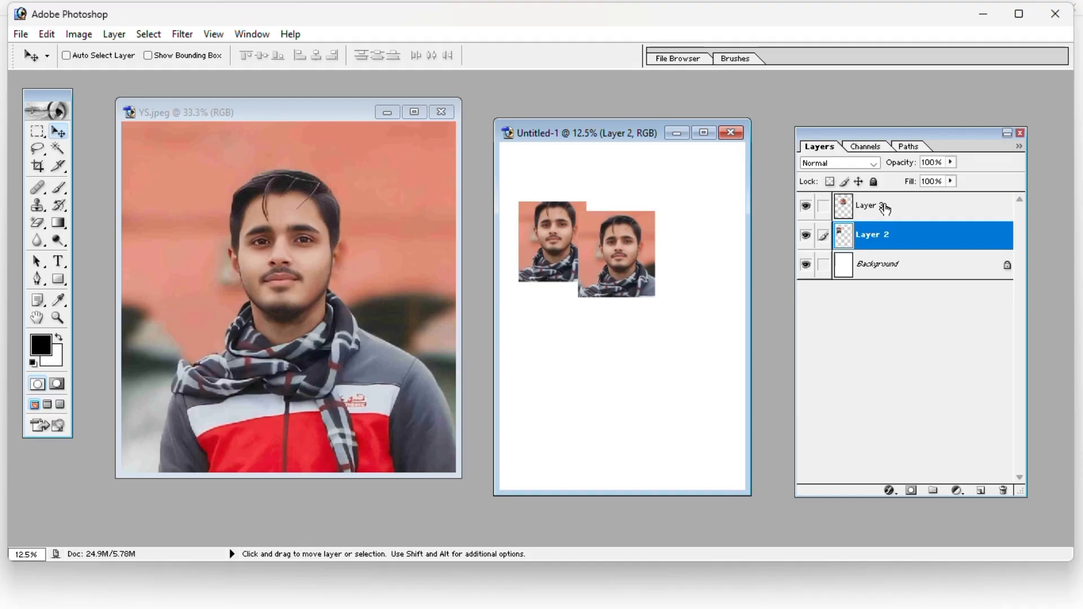
# - Try merging Layer 3 down into Layer 2 and moving the merged portraits upward, and undo both changes
pyautogui.click(884, 209)
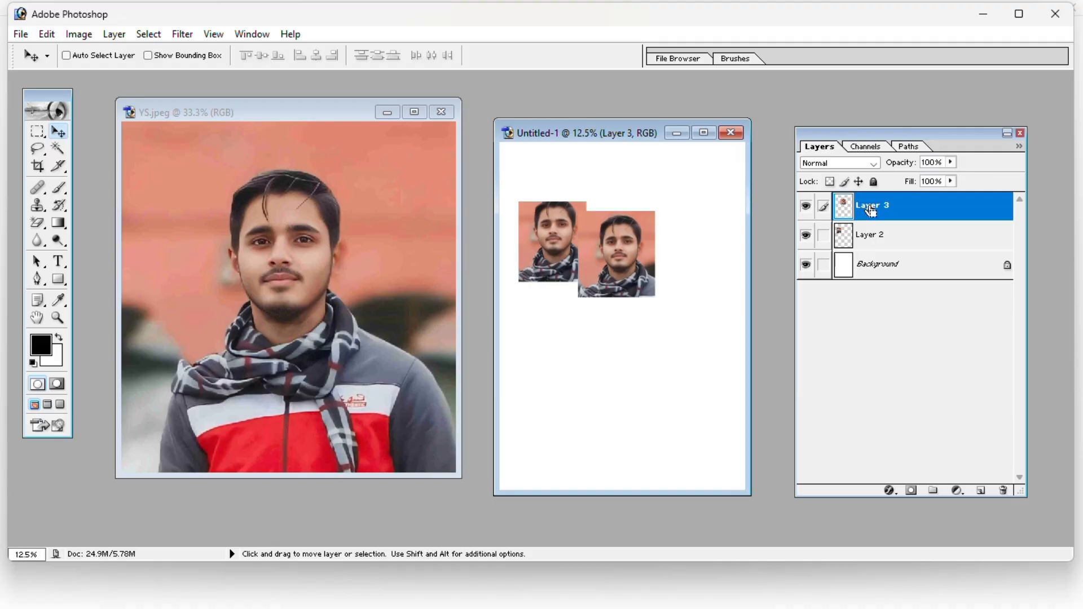
pyautogui.hotkey('ctrl', 'e')
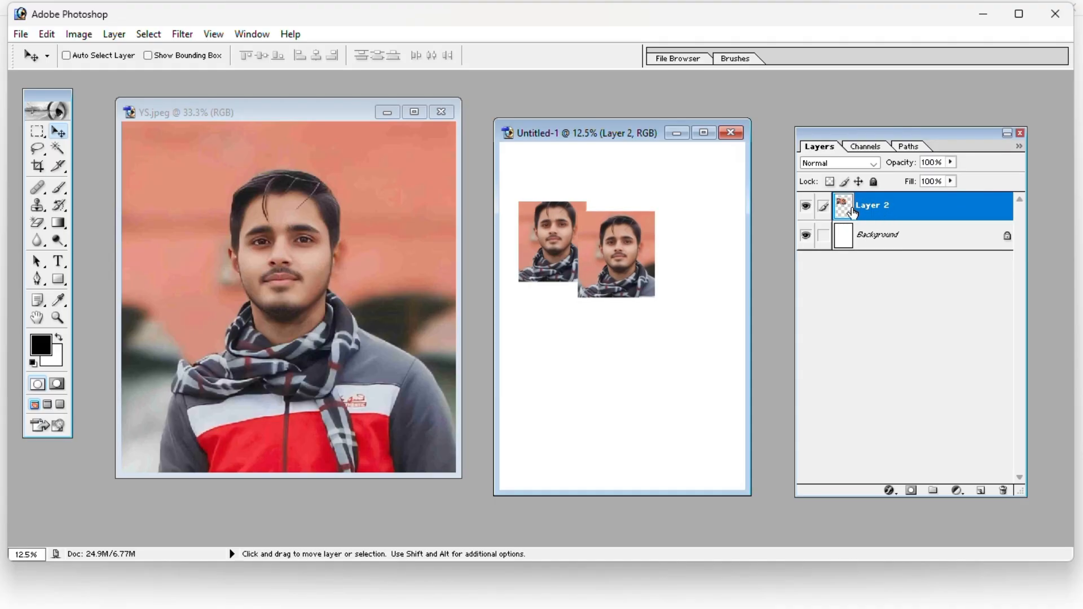
pyautogui.moveTo(573, 270); pyautogui.dragTo(571, 244)
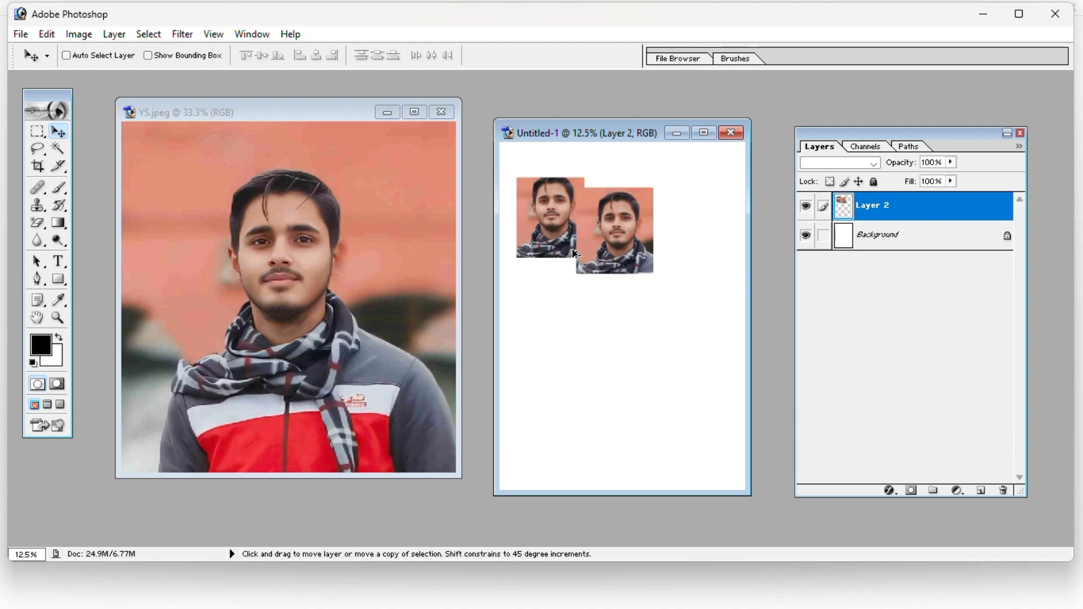
pyautogui.hotkey('ctrl', 'alt', 'z')
pyautogui.hotkey('ctrl', 'alt', 'z')
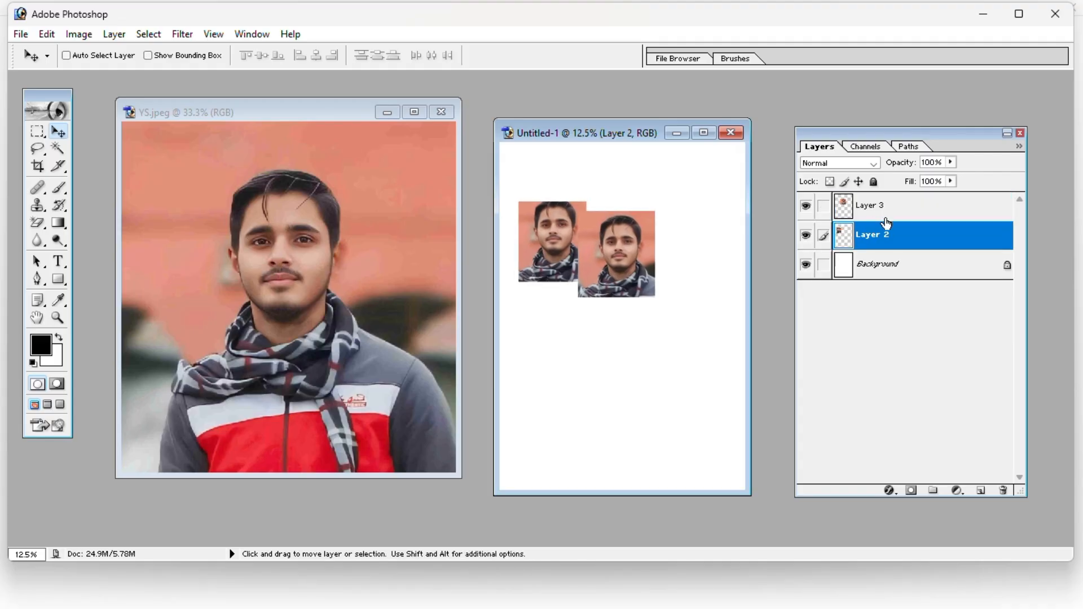
# - Move the Layer 2 portrait slightly up, merge Layer 3 down into Layer 2, and move the merged portraits lower on the page
pyautogui.moveTo(603, 268); pyautogui.dragTo(601, 248)
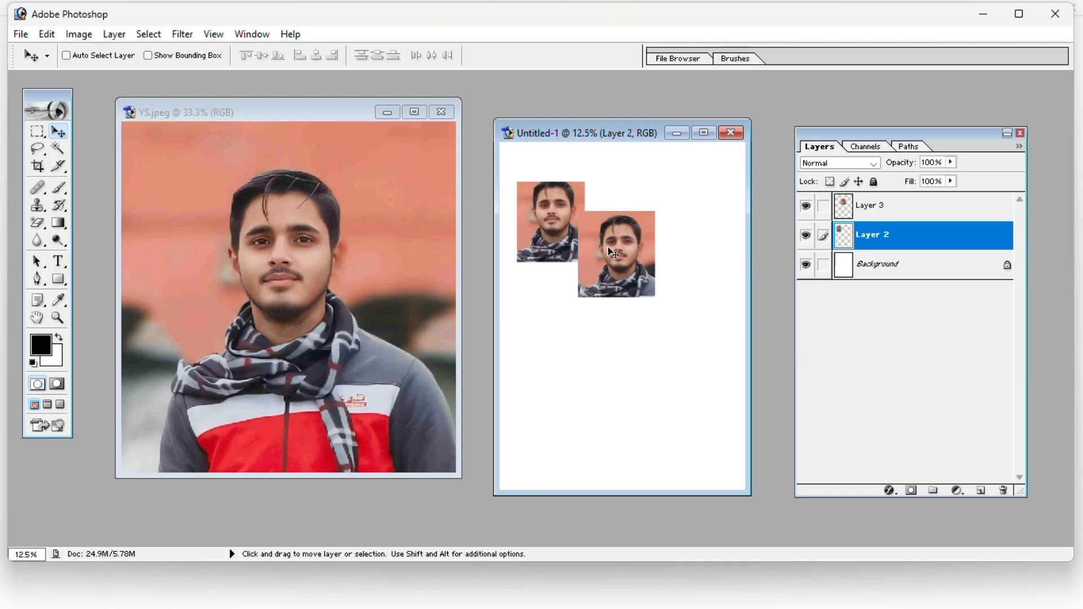
pyautogui.click(910, 208)
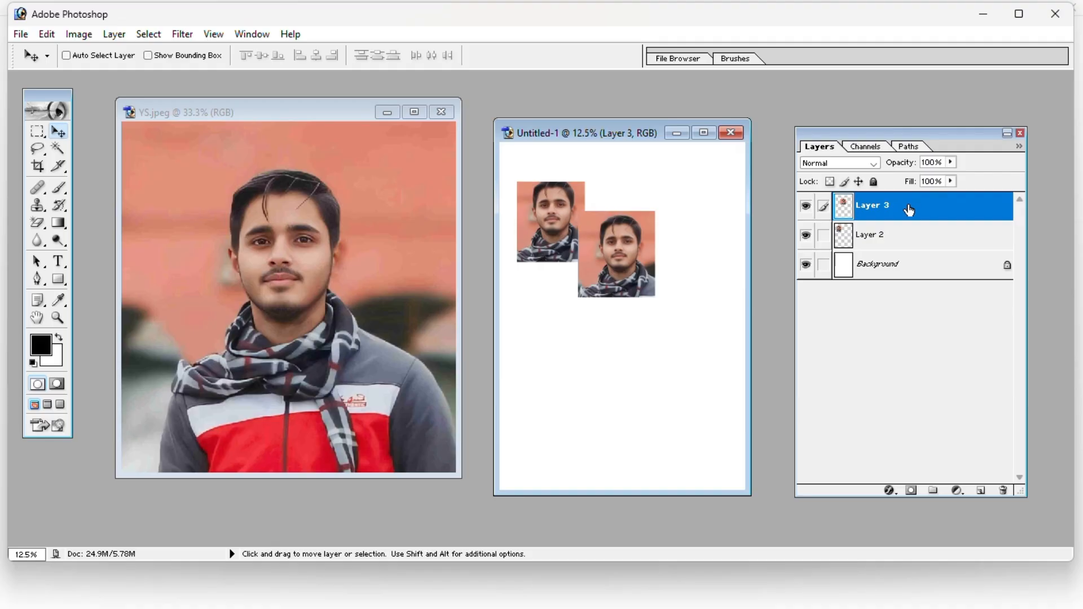
pyautogui.hotkey('ctrl', 'e')
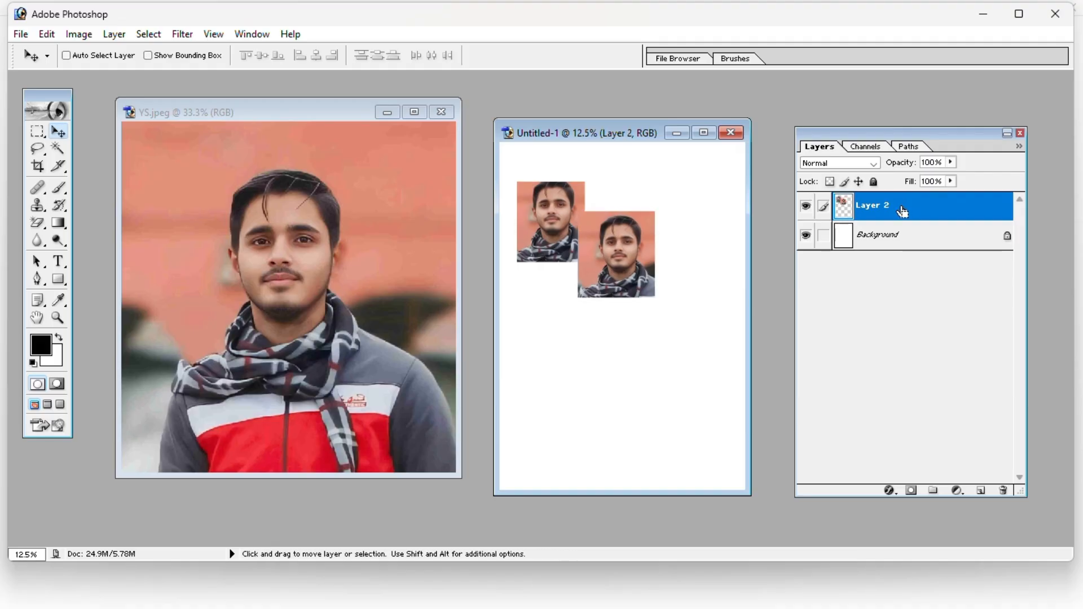
pyautogui.moveTo(614, 246); pyautogui.dragTo(619, 289)
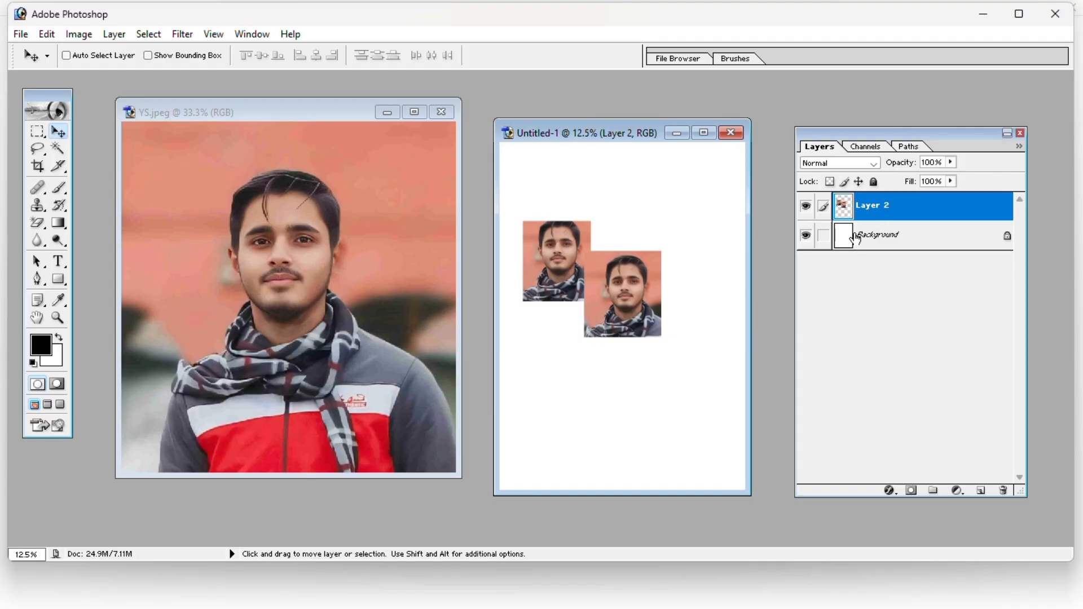
# - Undo the merged portraits' move and the layer merge, and alternate the active layer between Layer 3 and Layer 2
pyautogui.hotkey('ctrl', 'alt', 'z')
pyautogui.hotkey('ctrl', 'alt', 'z')
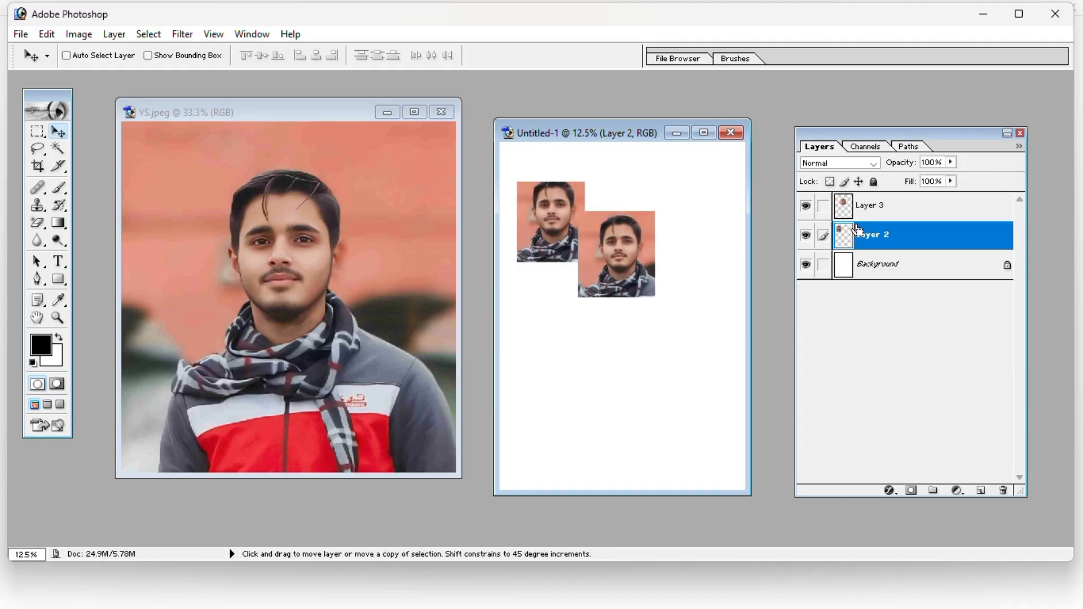
pyautogui.click(883, 211)
pyautogui.click(884, 234)
pyautogui.click(887, 213)
pyautogui.click(887, 239)
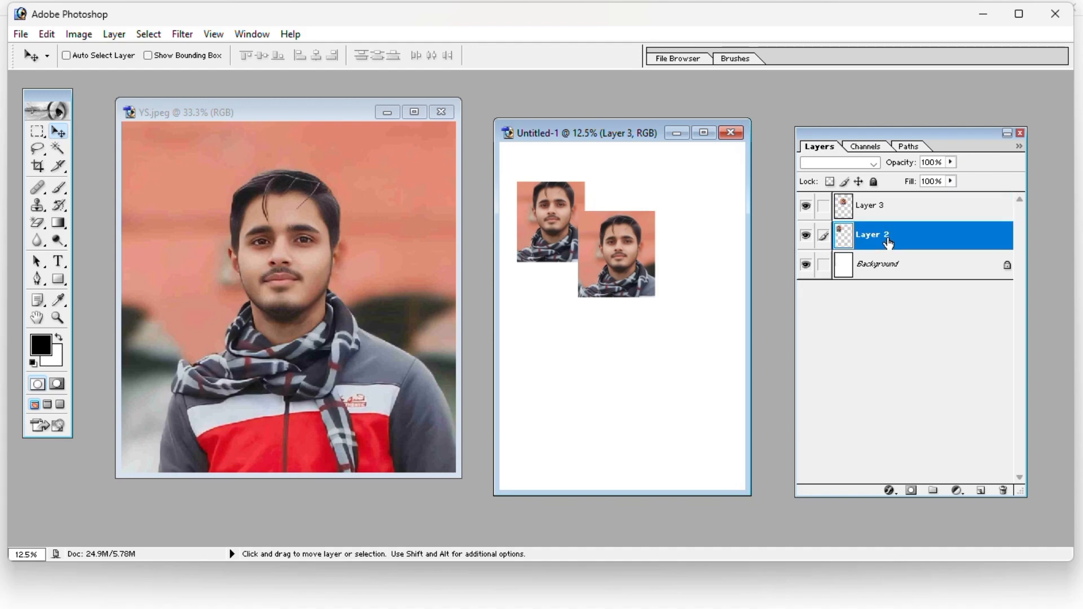
pyautogui.click(889, 214)
pyautogui.click(897, 237)
pyautogui.click(890, 210)
pyautogui.click(899, 247)
# - Select Layer 3 directly from its portrait on the canvas and move it up and right, clear of the other portrait
pyautogui.rightClick(596, 252)
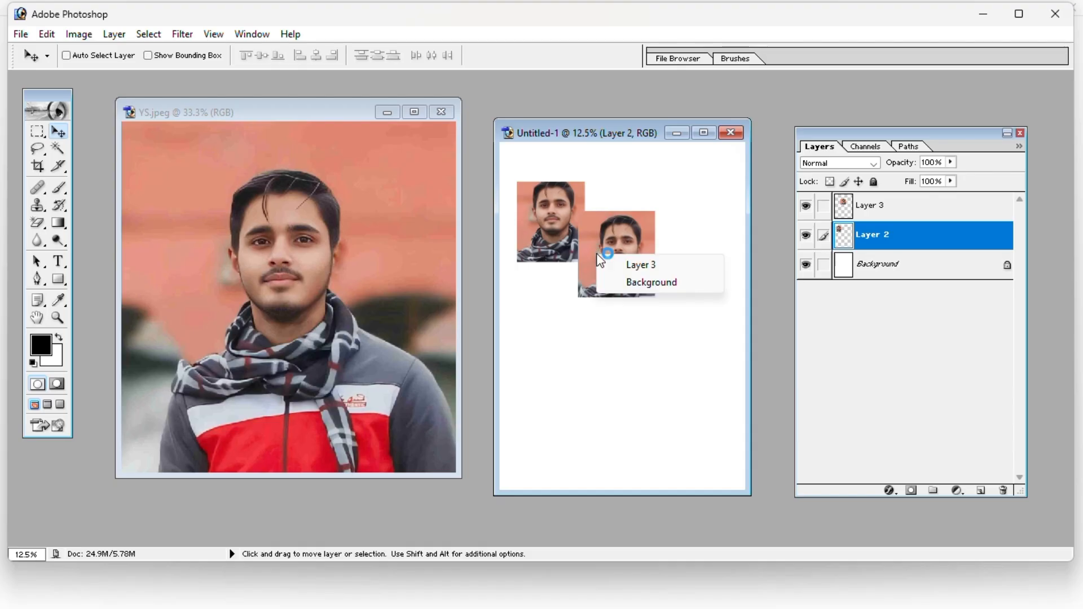
pyautogui.click(655, 269)
pyautogui.moveTo(594, 244); pyautogui.dragTo(651, 215)
# - Select Layer 2 directly from its portrait on the canvas and move it slightly right and up
pyautogui.rightClick(548, 222)
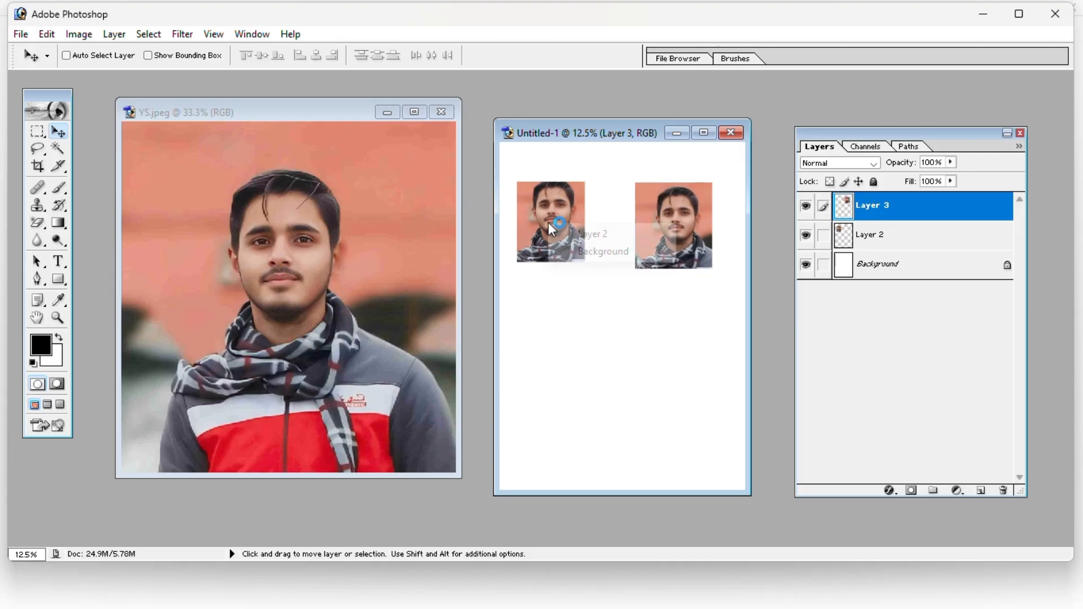
pyautogui.click(583, 233)
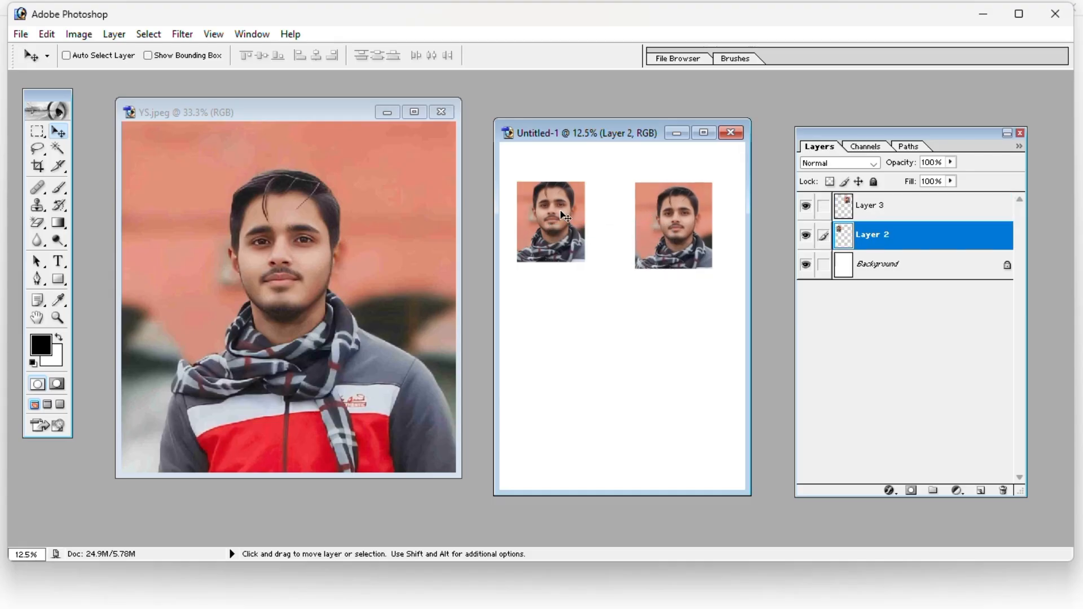
pyautogui.moveTo(559, 211)
pyautogui.mouseDown()
pyautogui.moveTo(560, 158)
pyautogui.moveTo(554, 219)
pyautogui.moveTo(567, 208)
pyautogui.mouseUp()
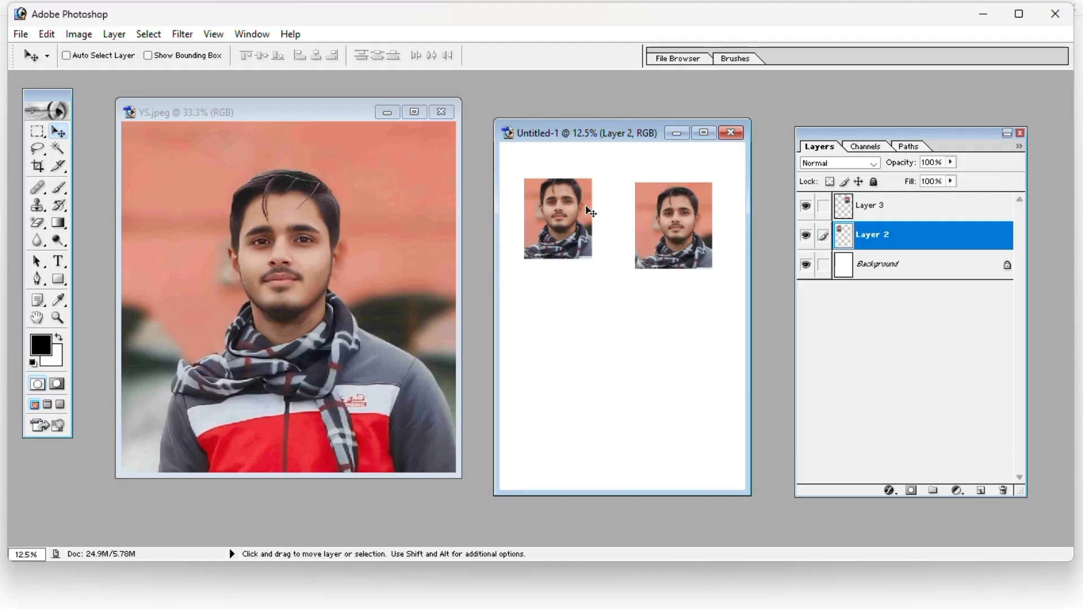
# - Select Layer 3 from its portrait, move it down and closer to the other portrait, and delete the layer
pyautogui.rightClick(677, 219)
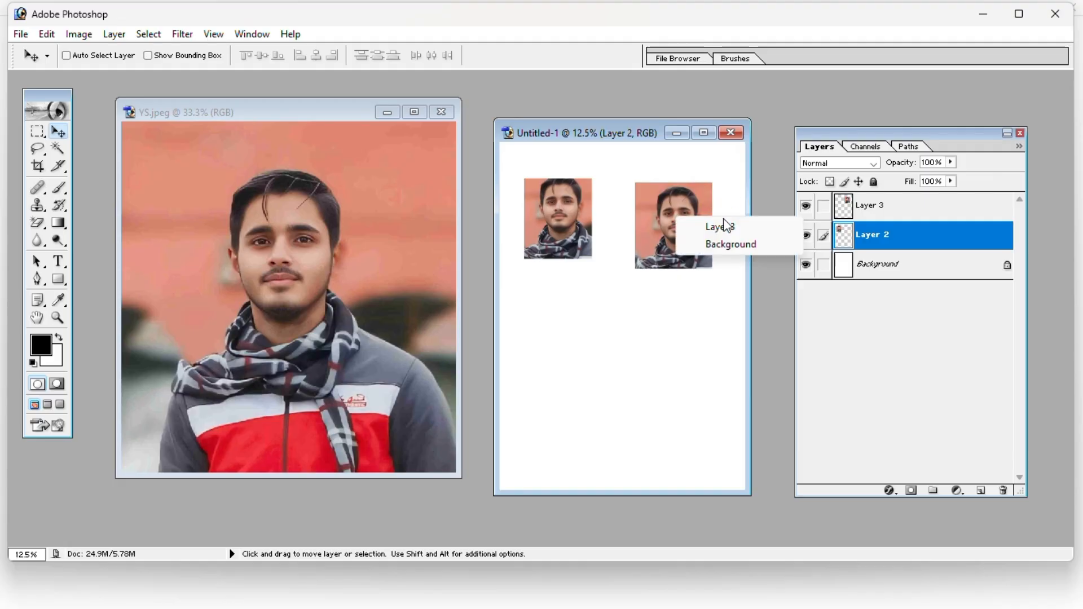
pyautogui.click(719, 226)
pyautogui.moveTo(679, 222); pyautogui.dragTo(655, 237)
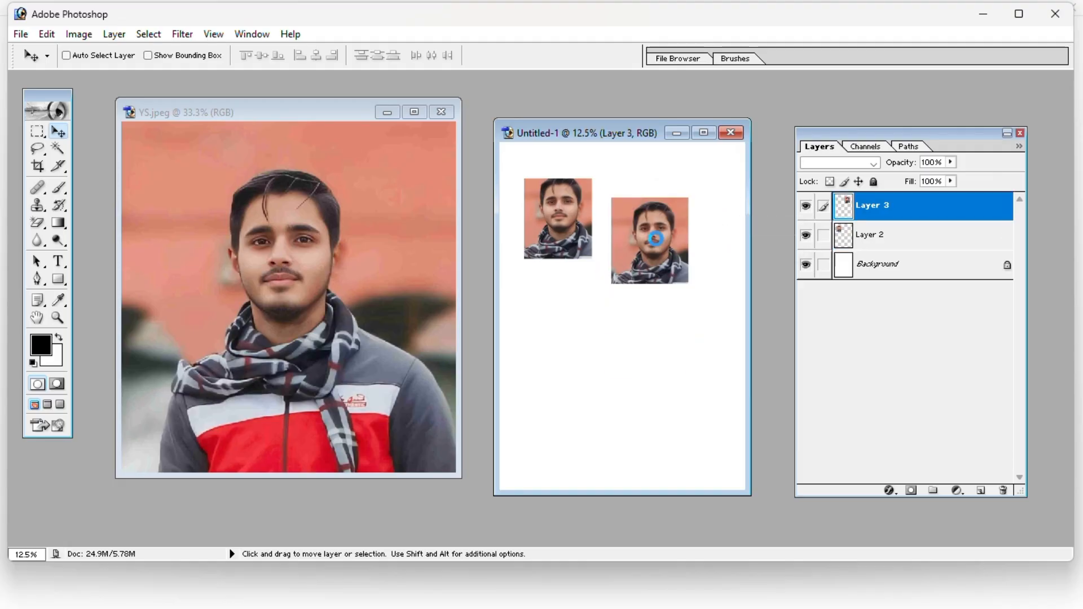
pyautogui.click(1004, 491)
pyautogui.click(515, 234)
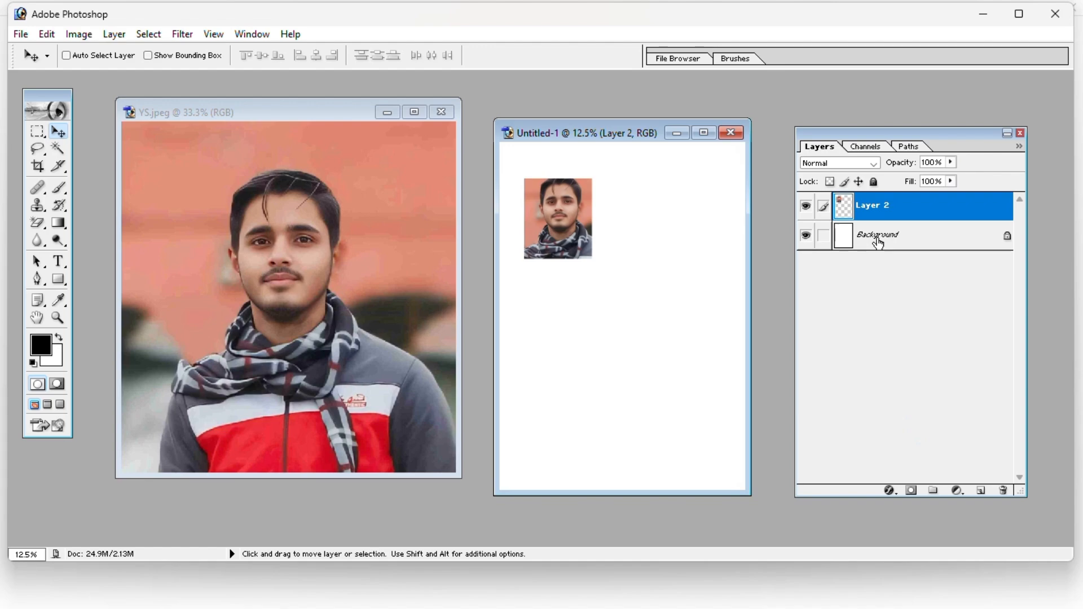
# - Alternate the active layer between Background and Layer 2, and move the Layer 2 portrait slightly right and down
pyautogui.click(957, 235)
pyautogui.click(943, 215)
pyautogui.click(942, 236)
pyautogui.click(942, 213)
pyautogui.moveTo(581, 221); pyautogui.dragTo(558, 230)
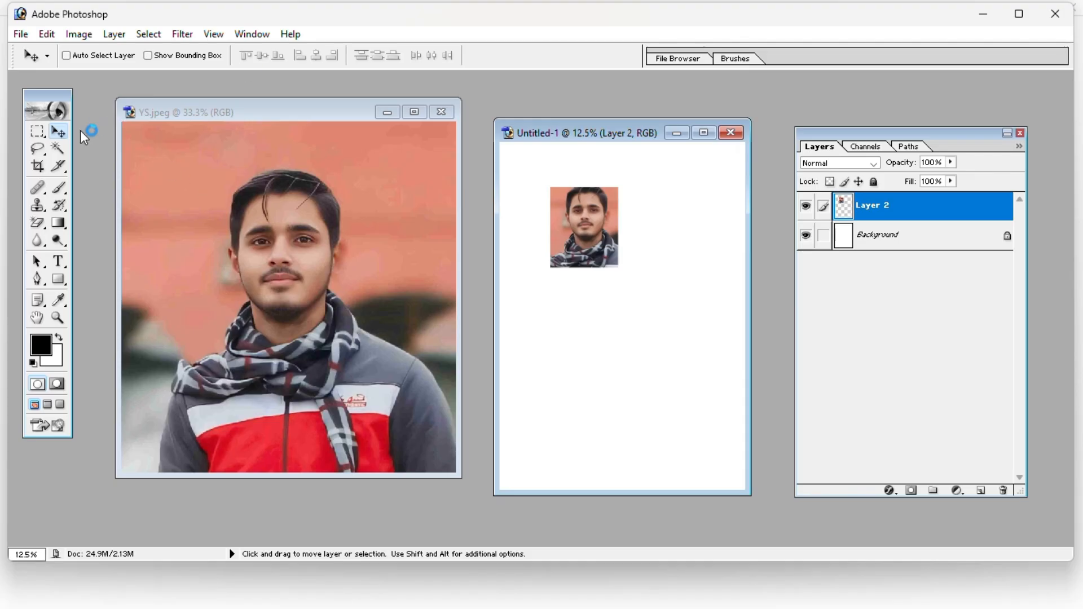
# - Activate the Lasso tool and show its available variants
pyautogui.click(37, 148)
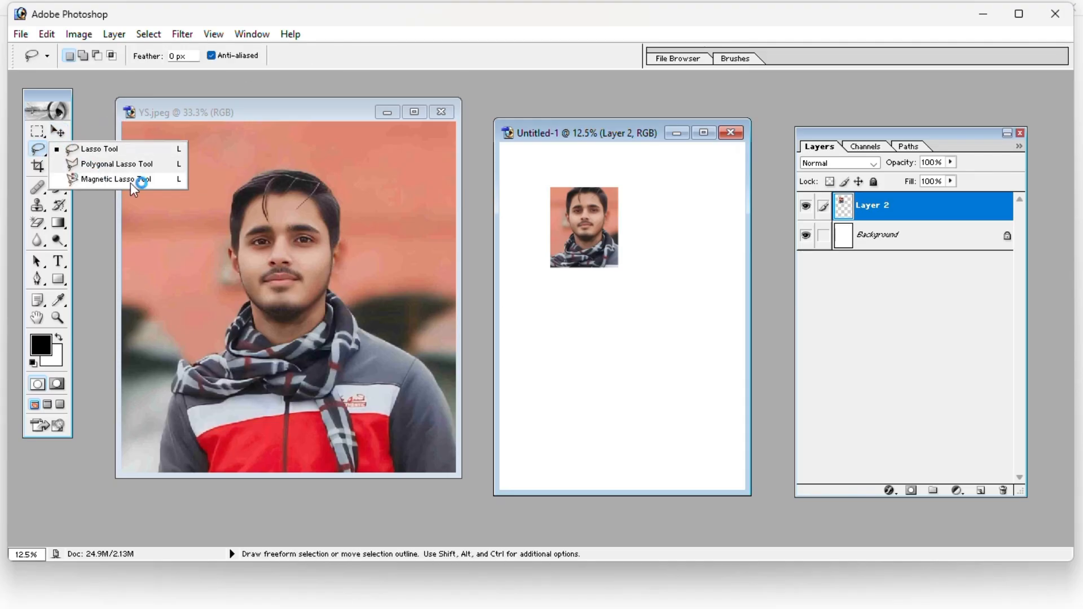